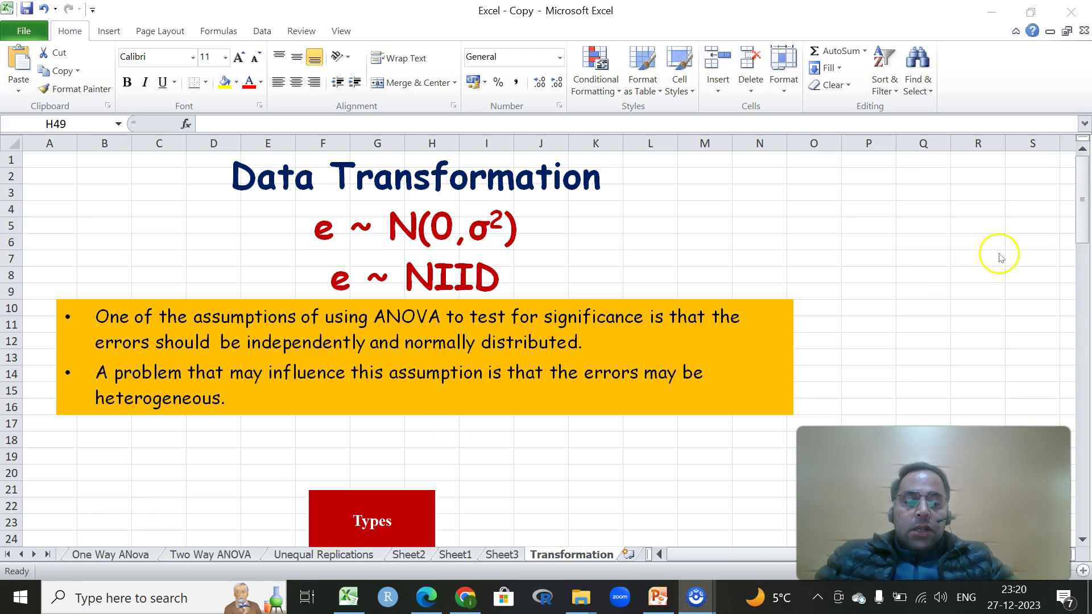
Step: Calculate the square root of the first germination value for T1 by entering =SQRT(B41) in cell B51
left_click(1082, 229)
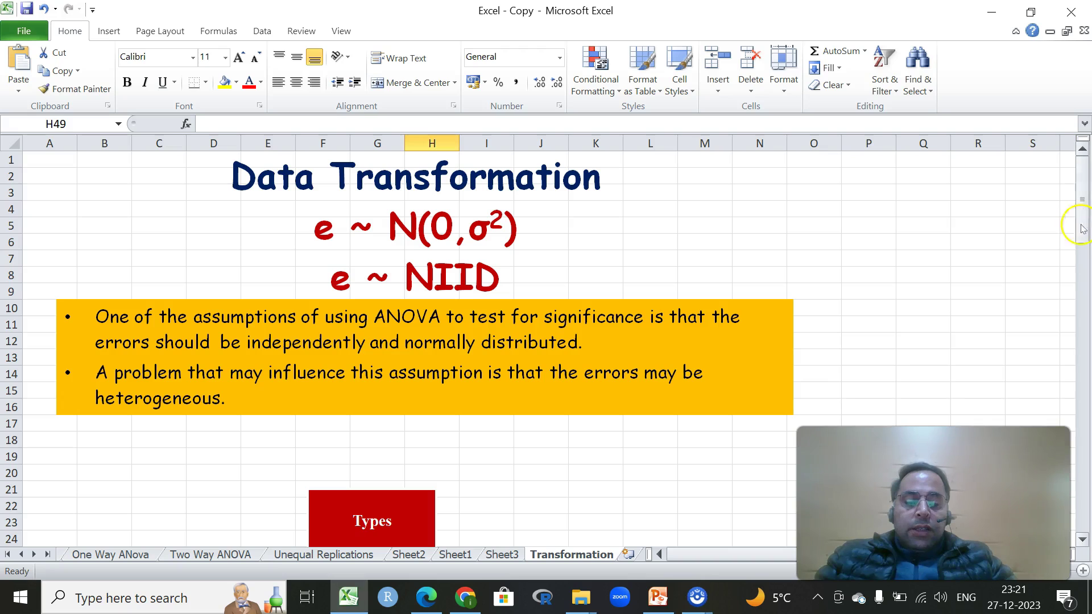
left_click_drag(1081, 231, 1078, 263)
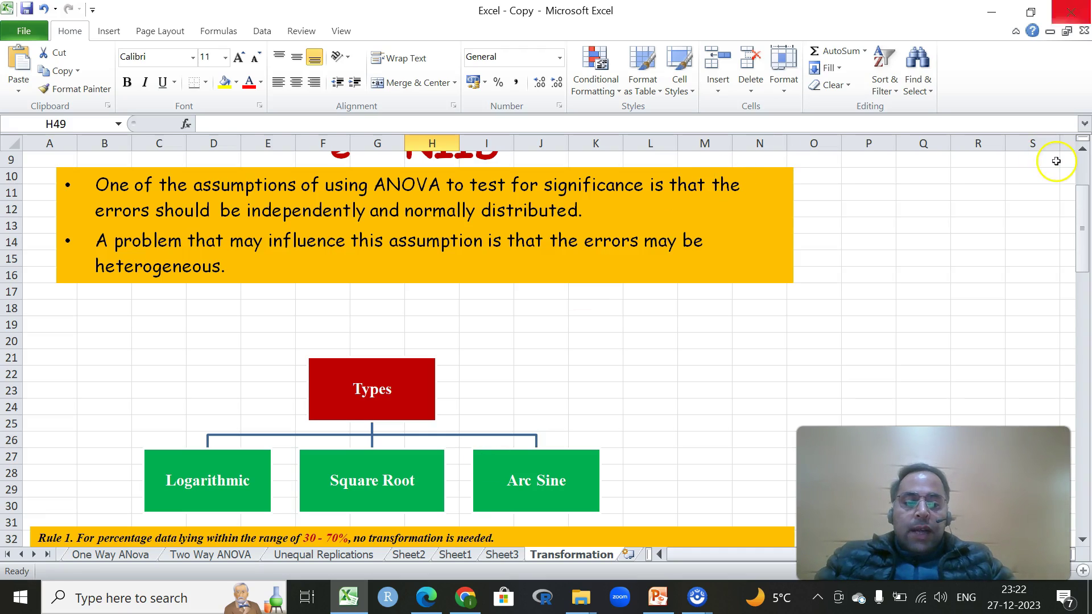
left_click_drag(1081, 224, 1083, 266)
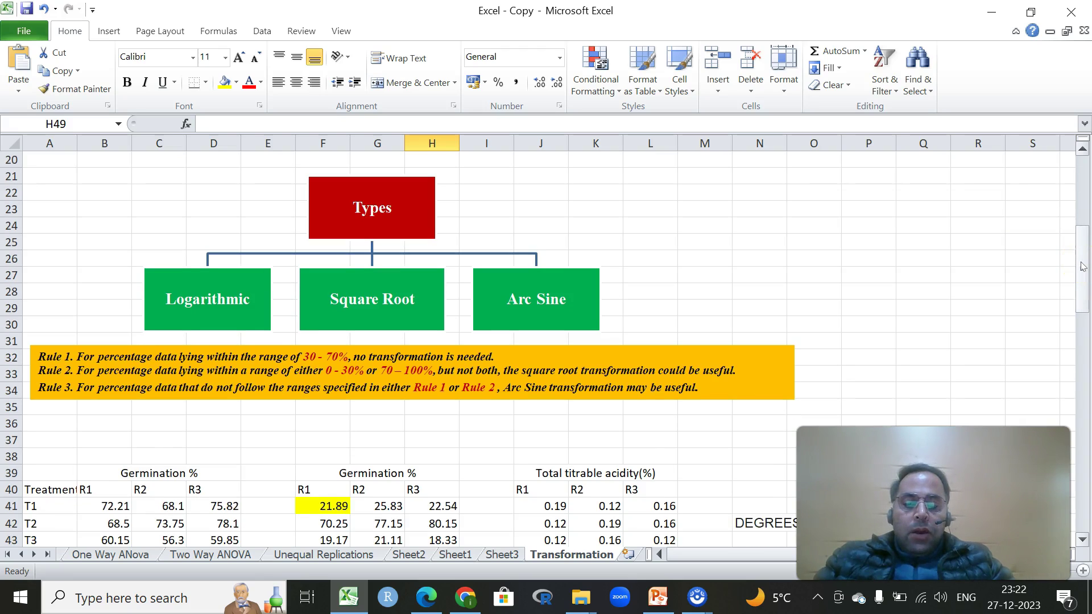
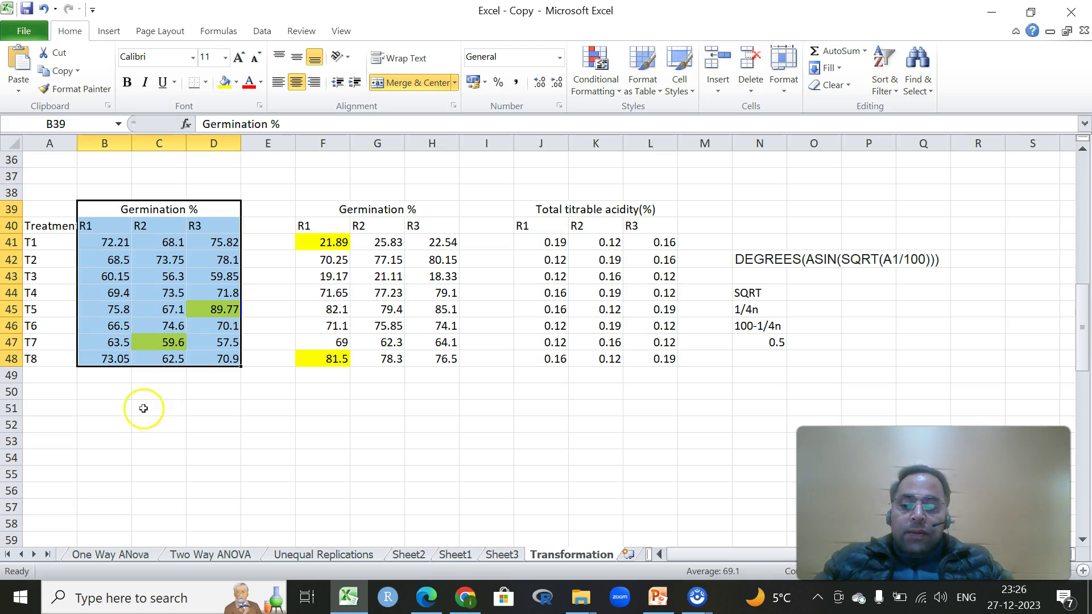
left_click(119, 405)
type("=sqrt")
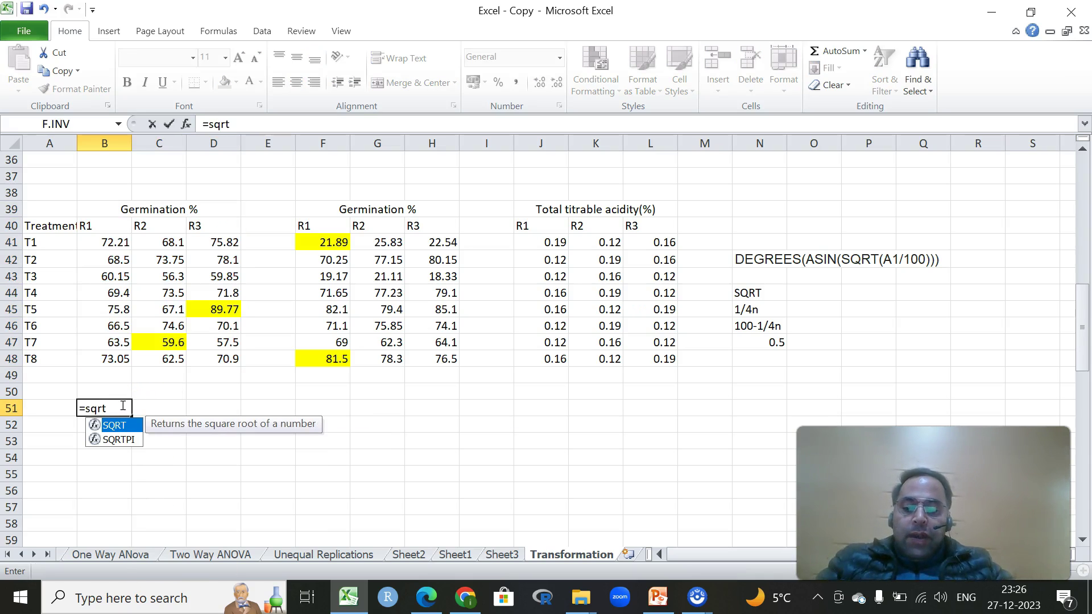
double_click(119, 425)
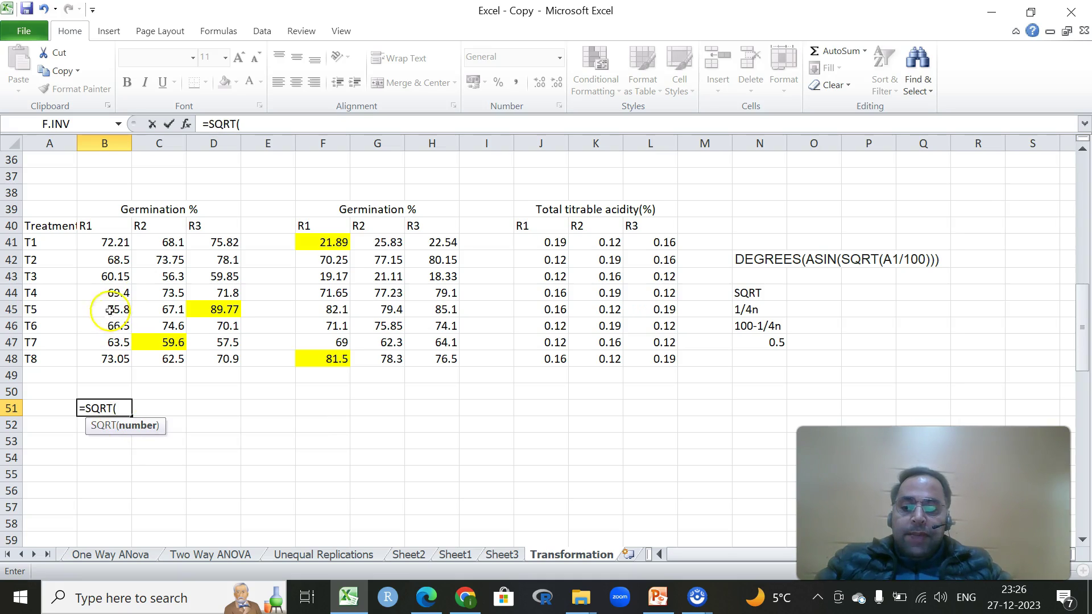
left_click(116, 245)
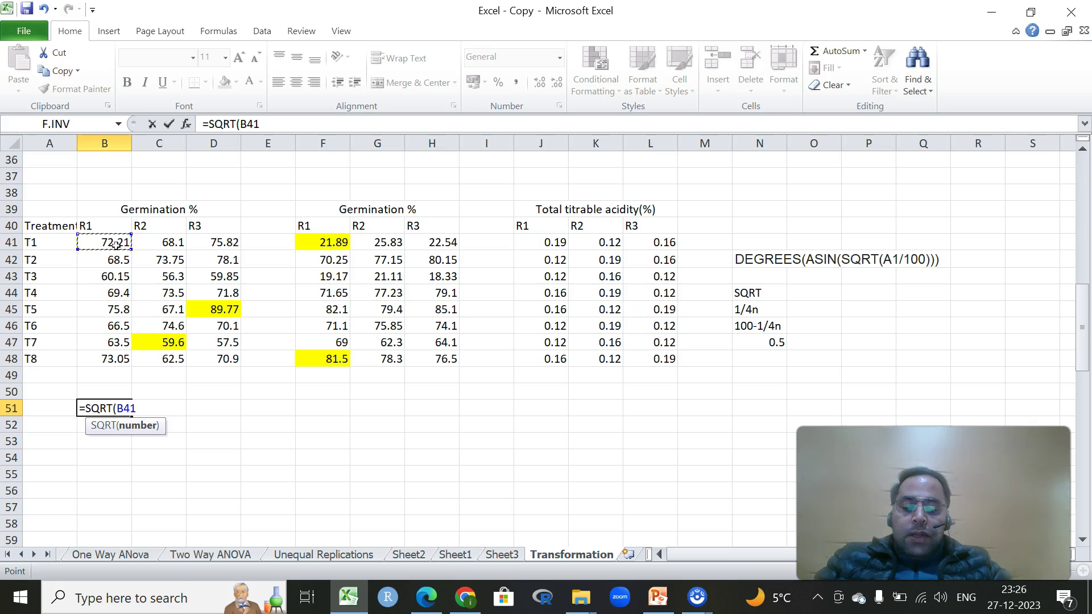
type(")")
key("Return")
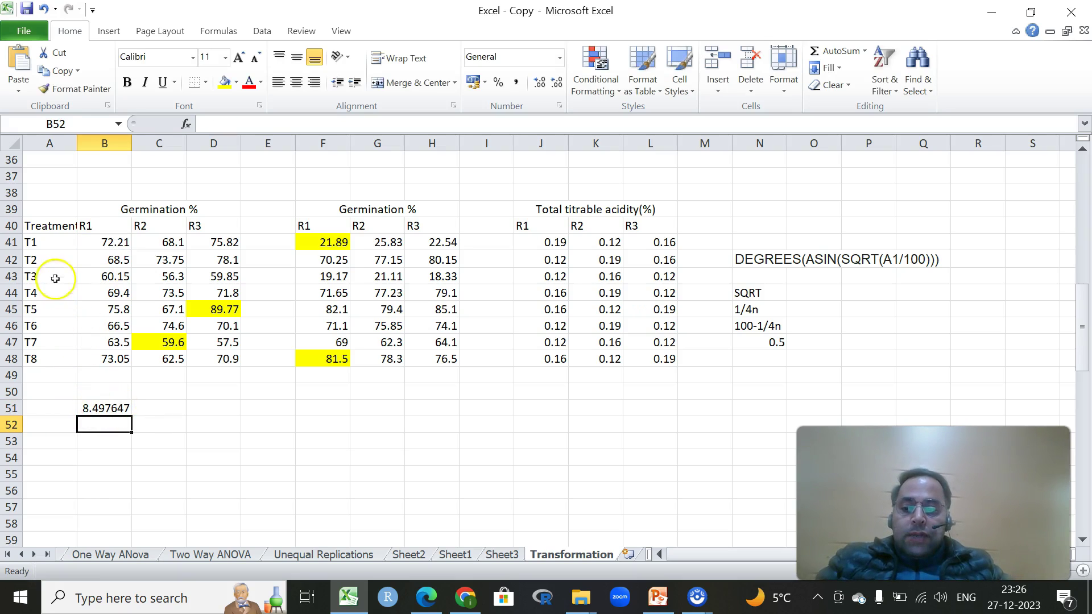
Step: Copy the treatment labels T1 to T8 into the range starting at cell A51
left_click_drag(35, 241, 47, 355)
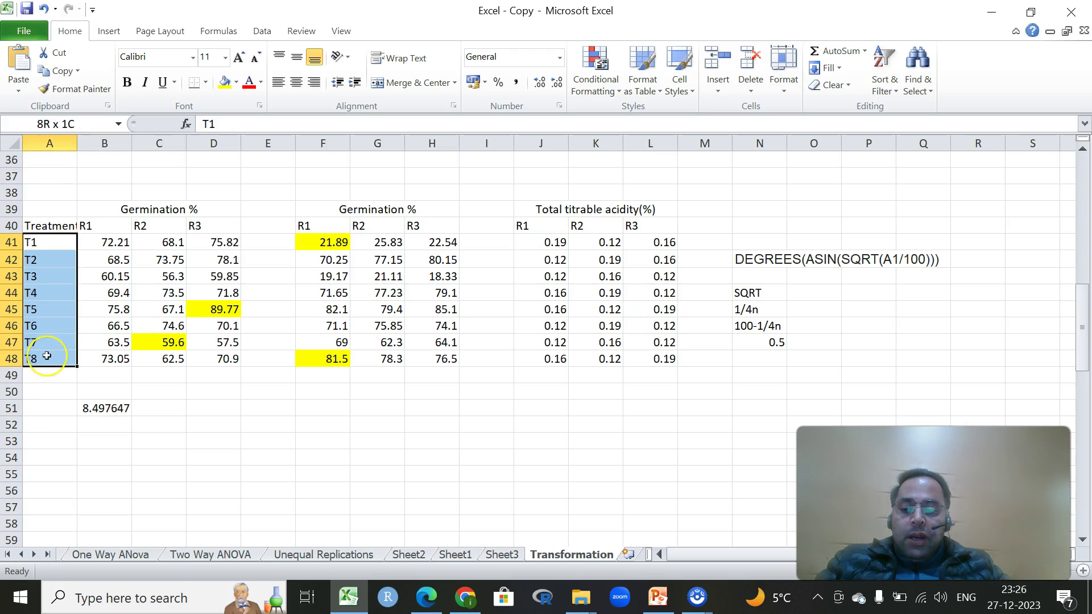
key("ctrl+c")
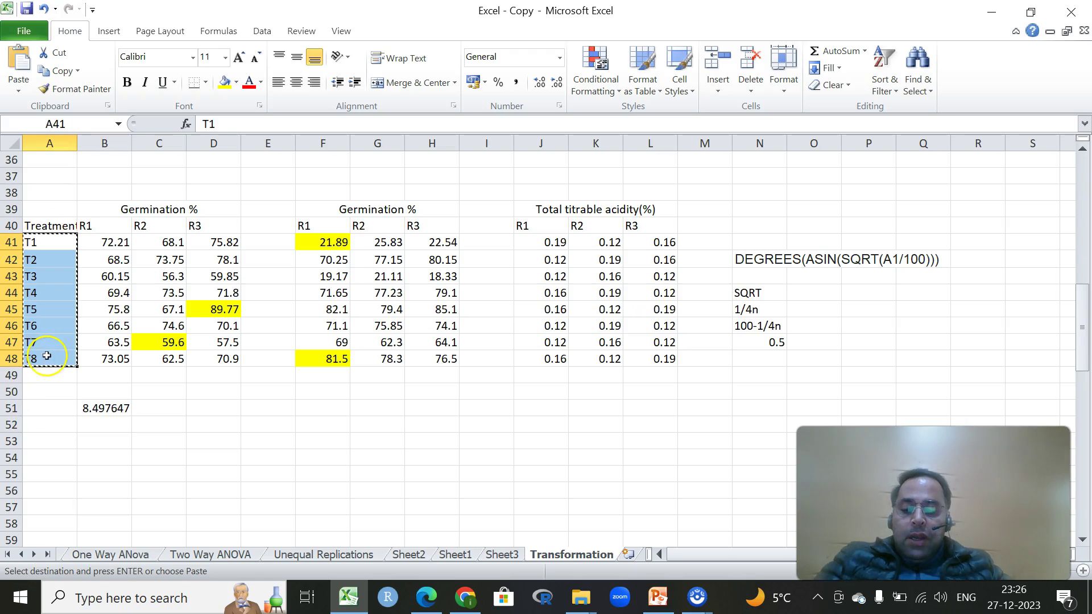
left_click(57, 409)
key("ctrl+v")
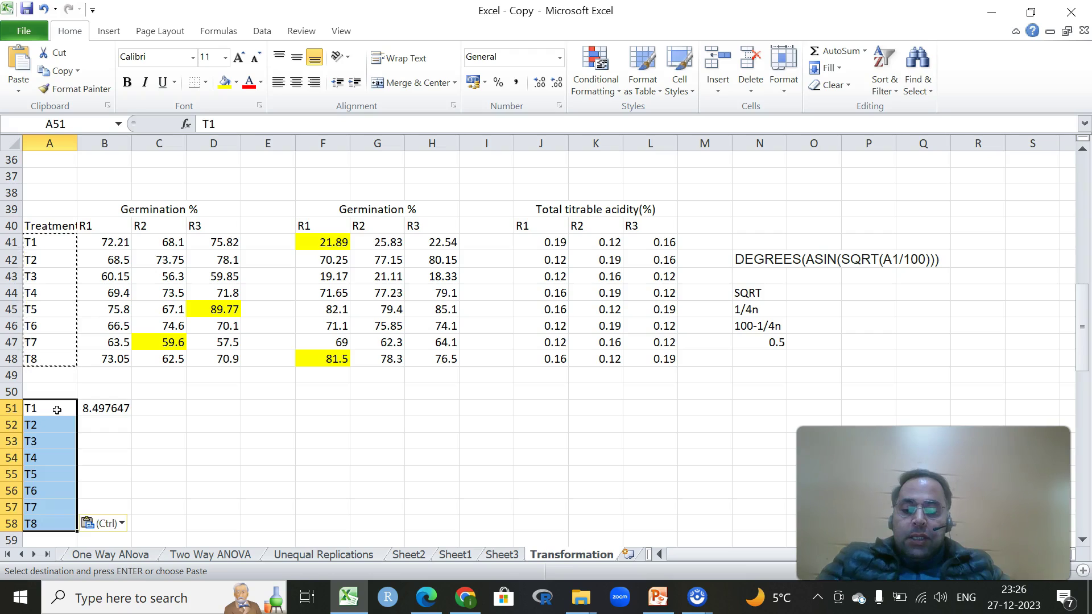
Step: Fill the square root formula from B51 through D58 and format the results to two decimal places
left_click(114, 404)
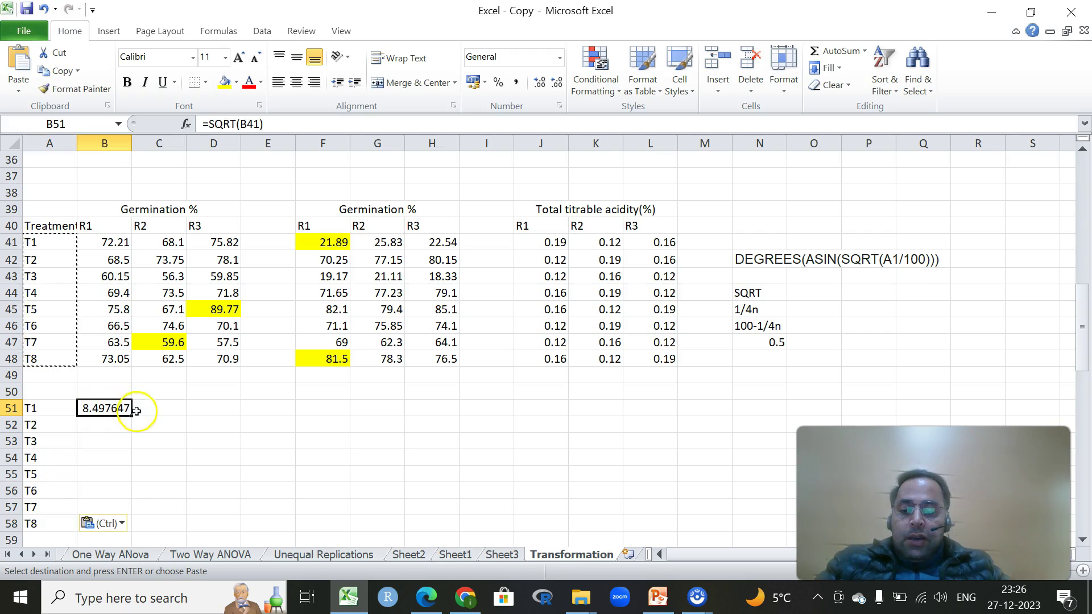
left_click_drag(135, 418, 234, 534)
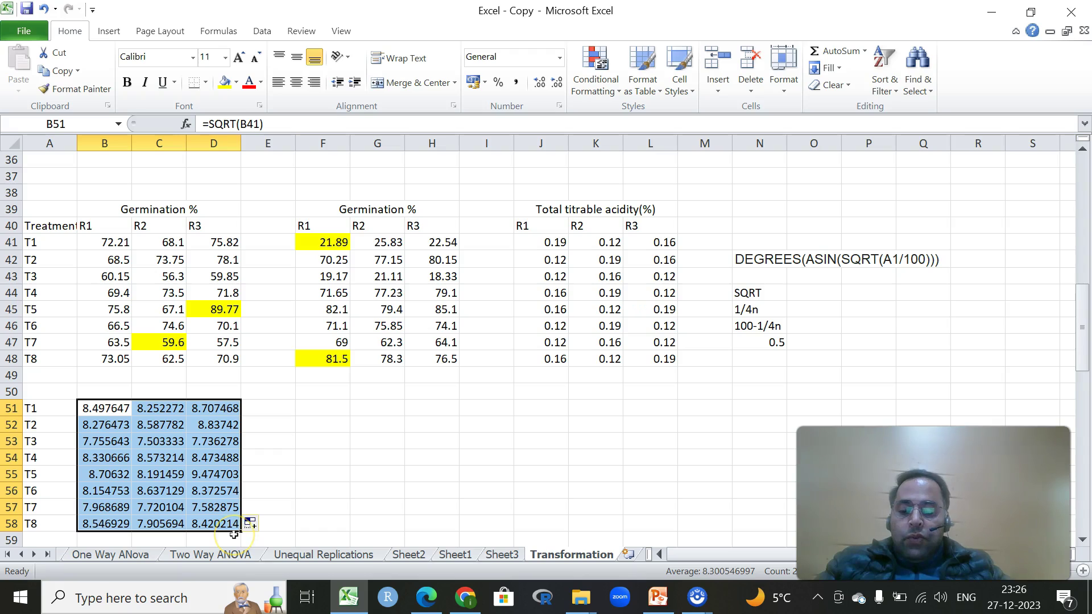
double_click(539, 81)
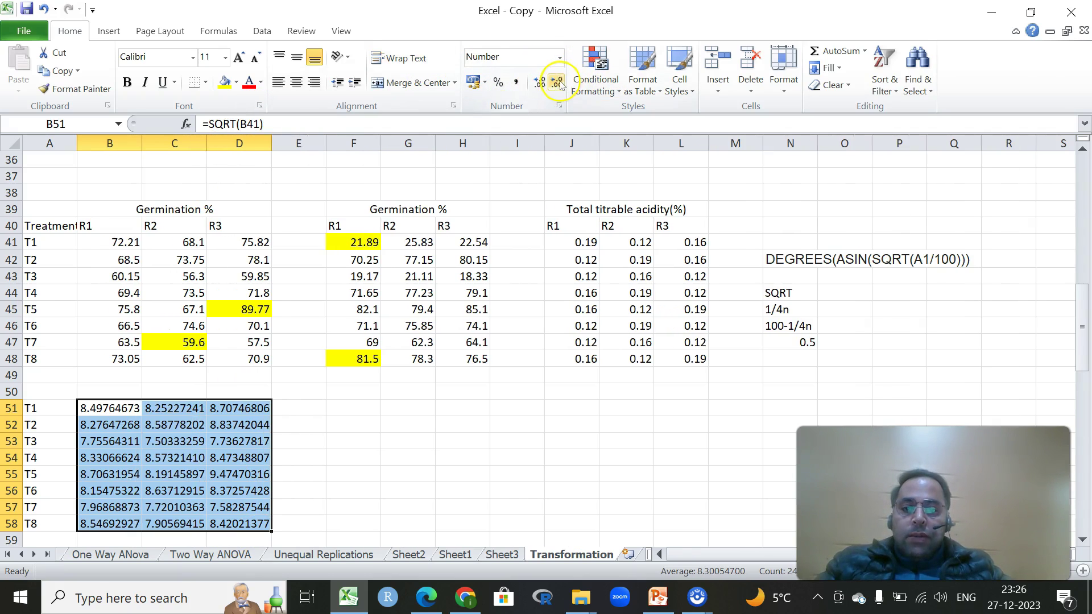
double_click(556, 83)
double_click(556, 83)
left_click(556, 83)
left_click(556, 83)
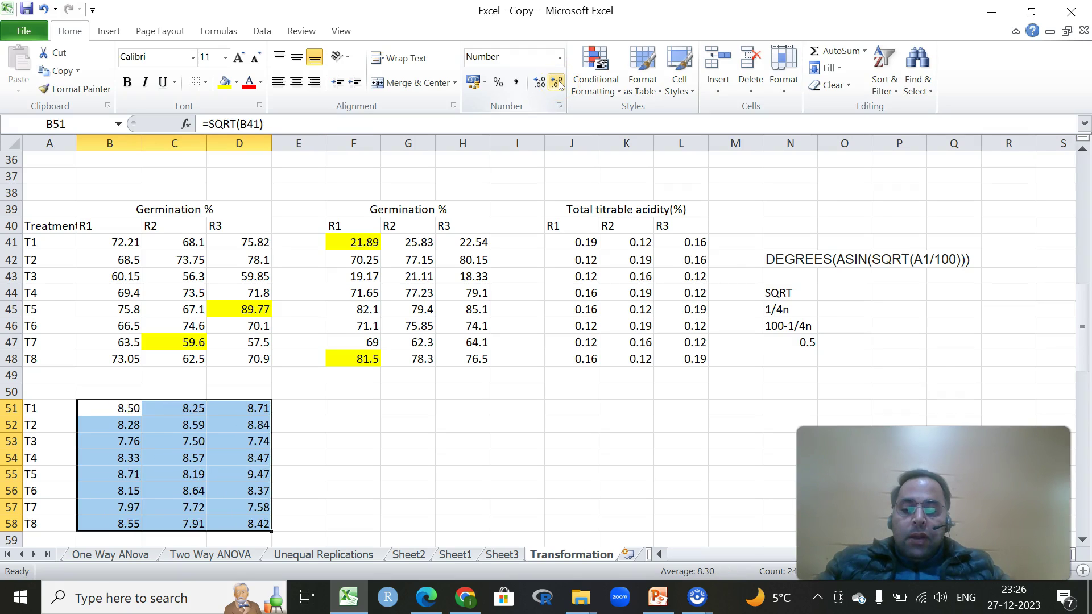
left_click(557, 83)
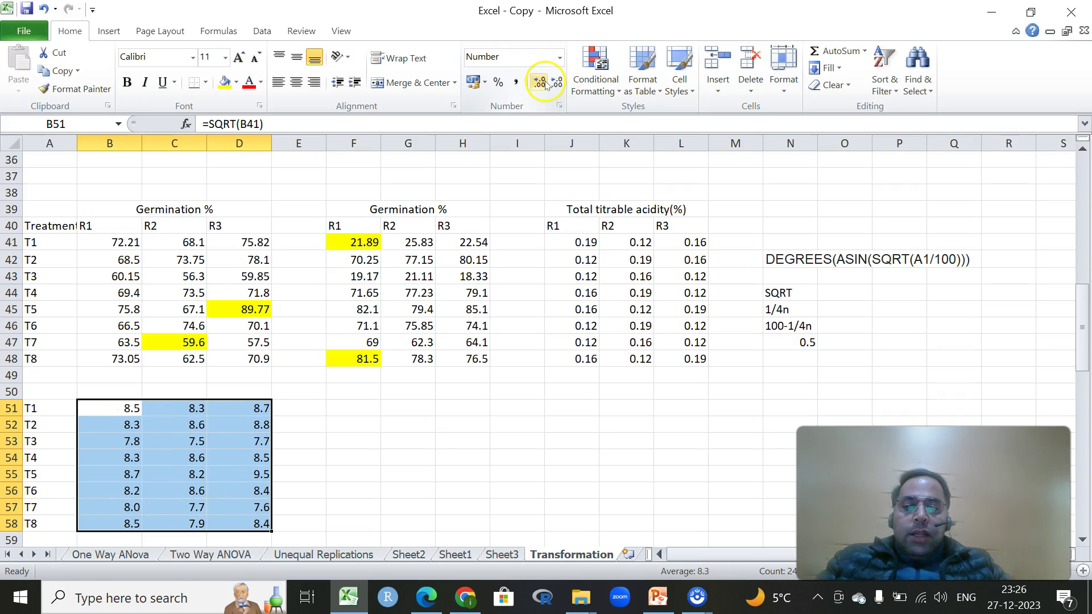
left_click(540, 82)
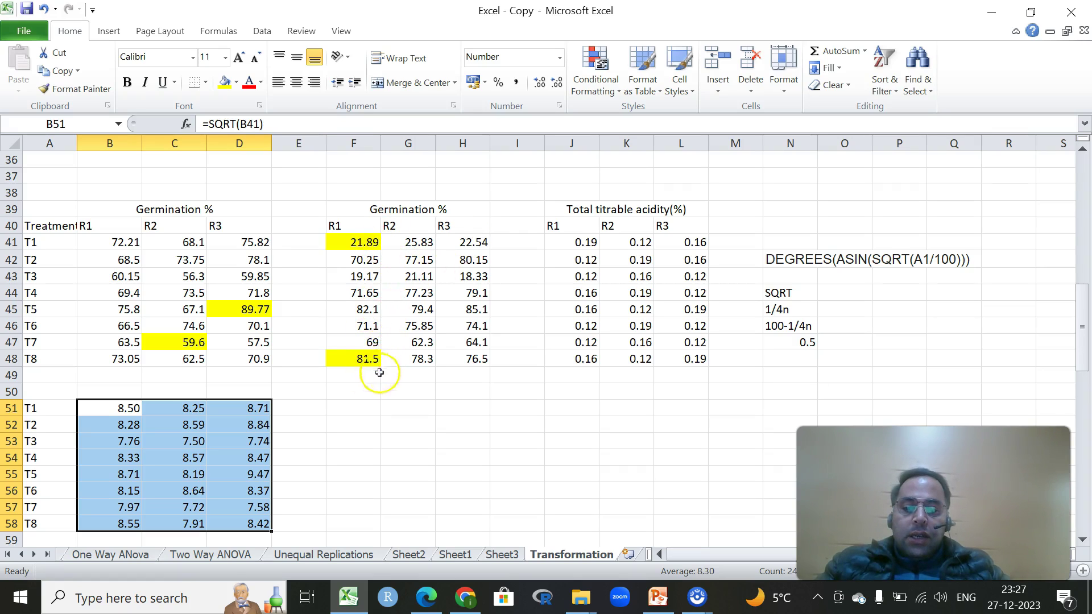
Step: Highlight the R3 value of treatment T5 in the second germination table, cell H45, with an orange fill
left_click(367, 309)
left_click(472, 311)
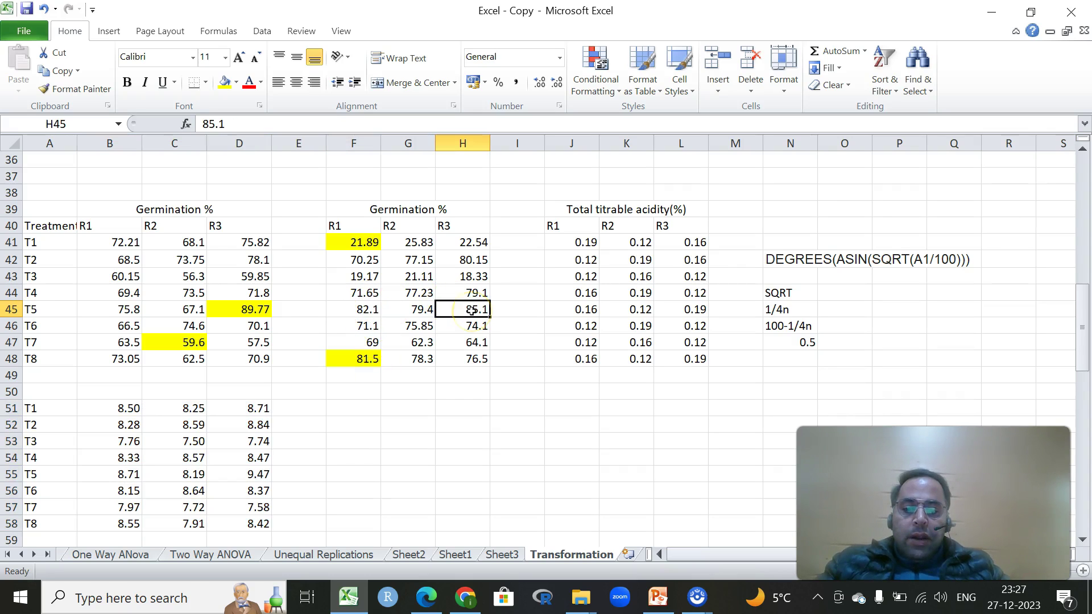
left_click(235, 84)
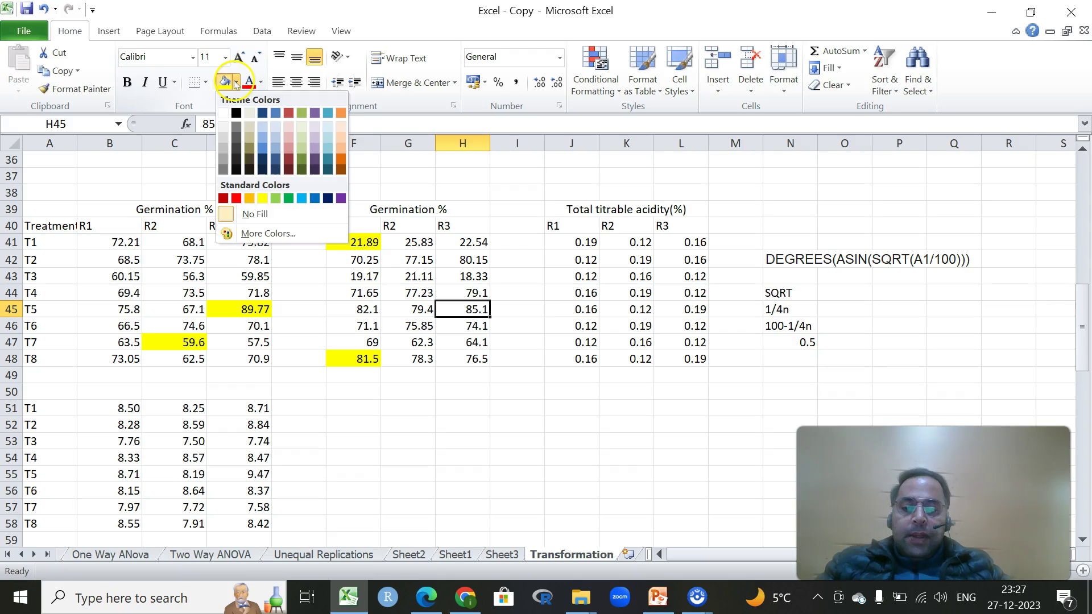
left_click(249, 194)
left_click(480, 341)
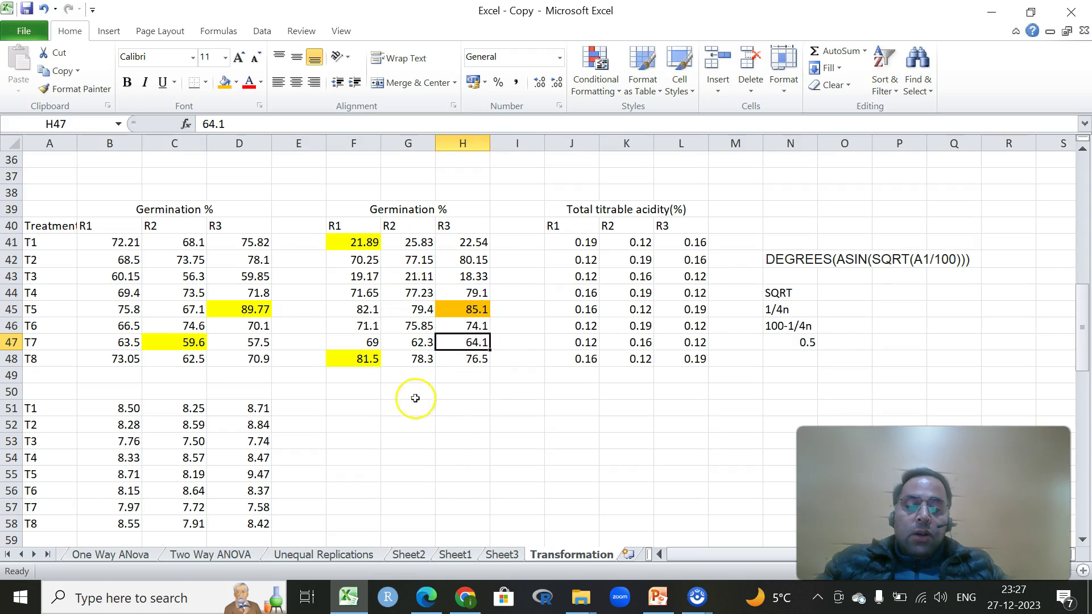
left_click(367, 402)
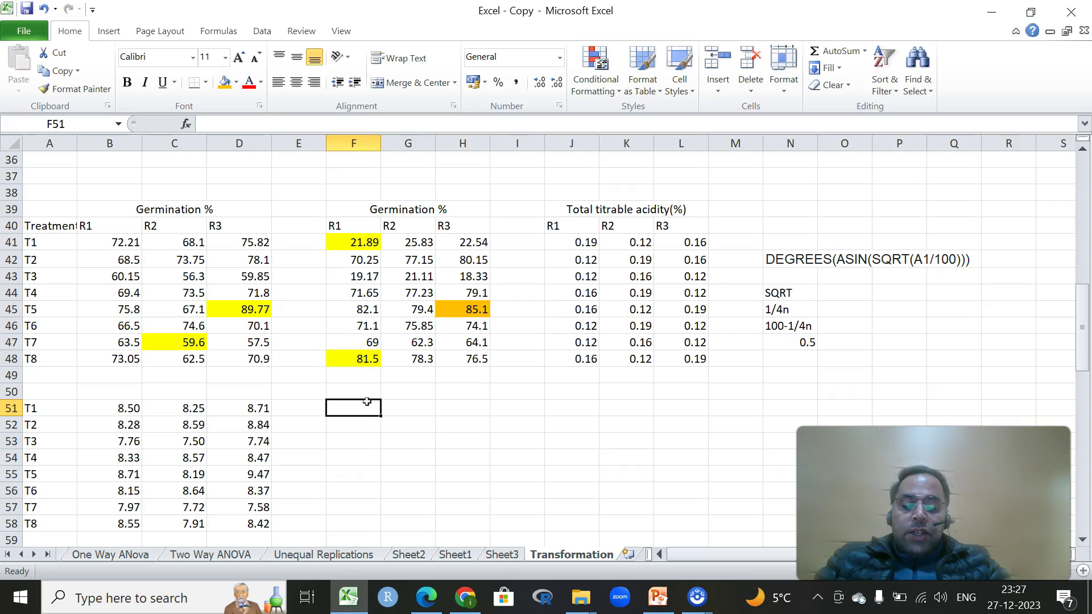
type("=ASI")
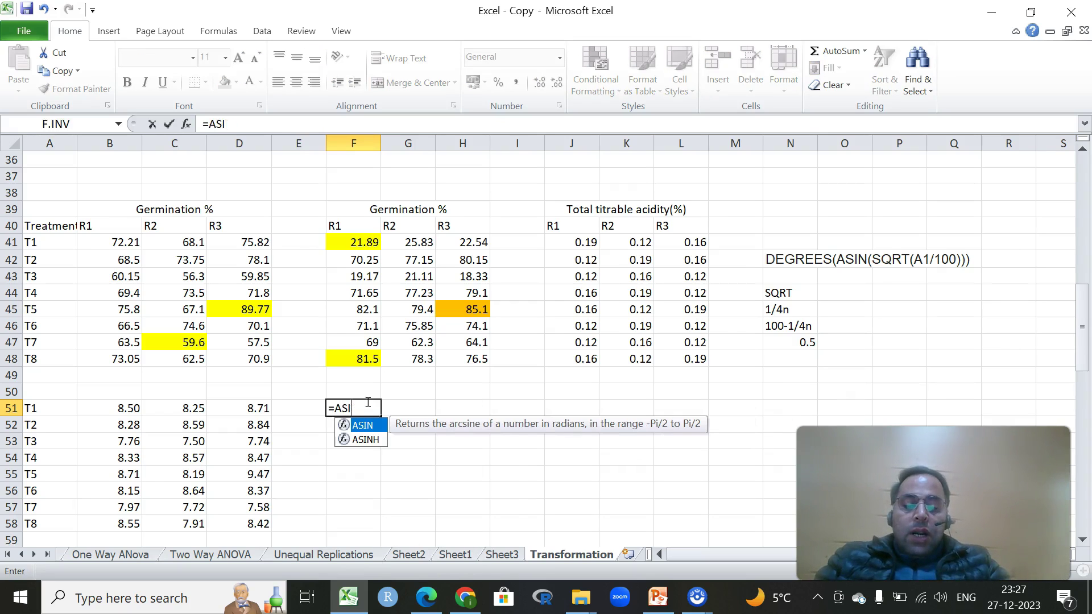
key("BackSpace")
key("BackSpace")
key("BackSpace")
key("BackSpace")
Step: Enter the arc sine transformation formula =DEGREES(ASIN(SQRT(F41/100))) in cell F51
type("=DEG")
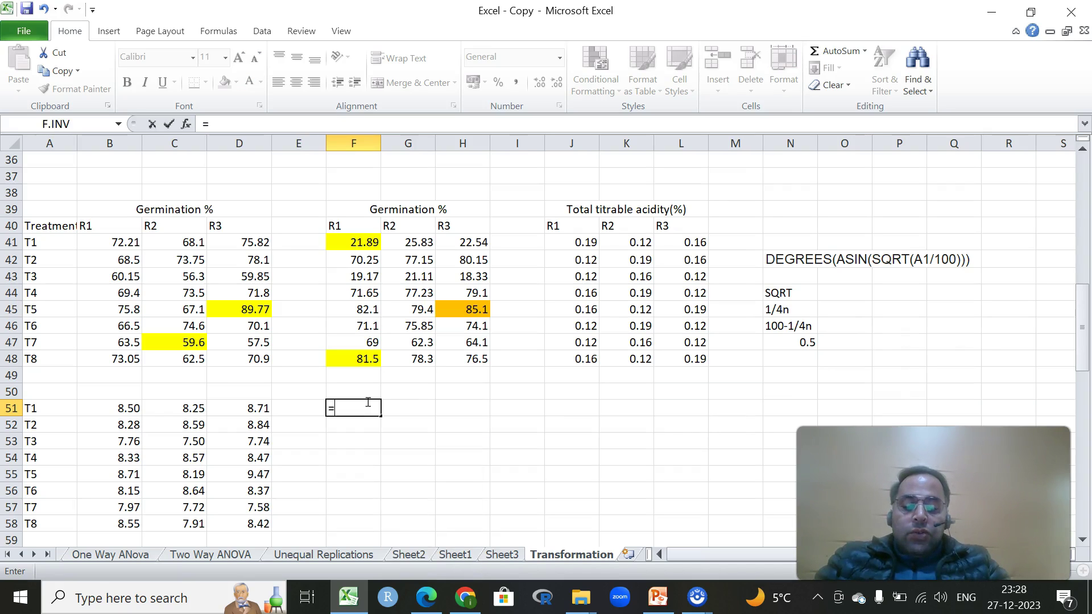
left_click(372, 425)
left_click(376, 430)
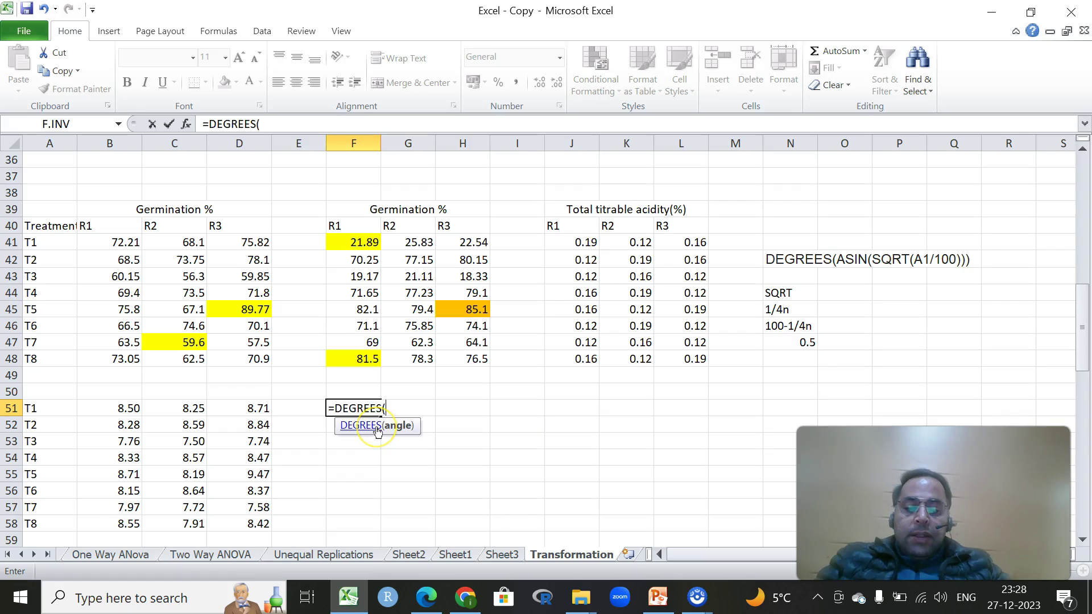
type("ASIN")
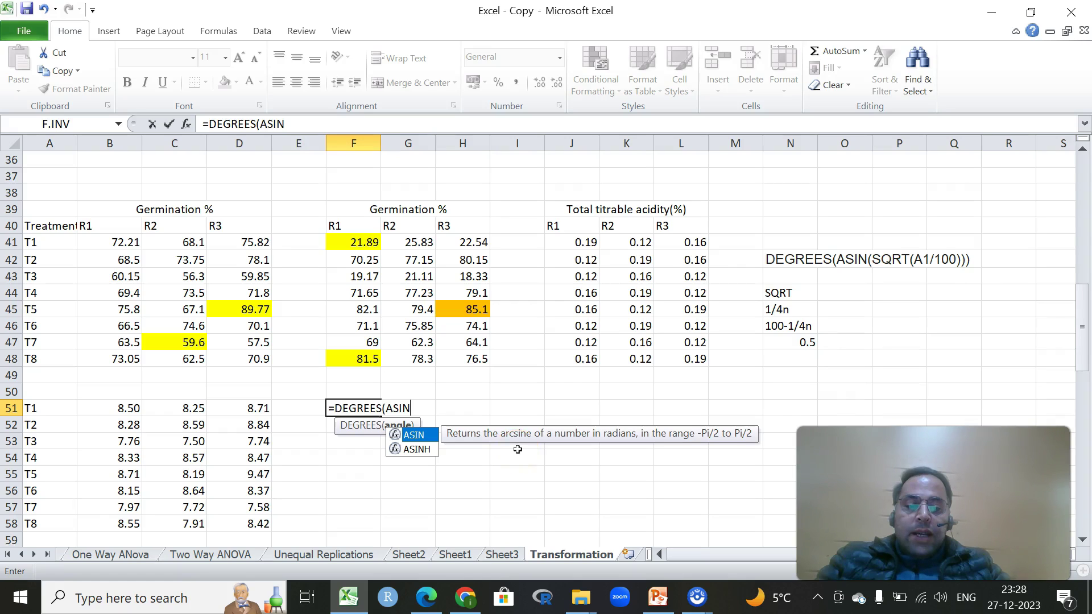
type("(")
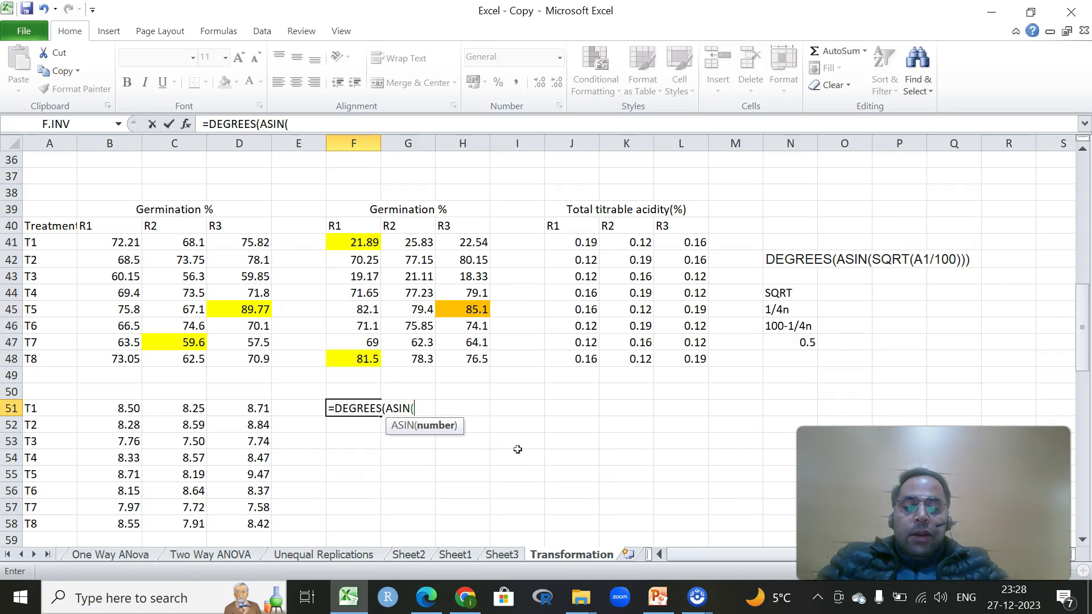
type("sqr")
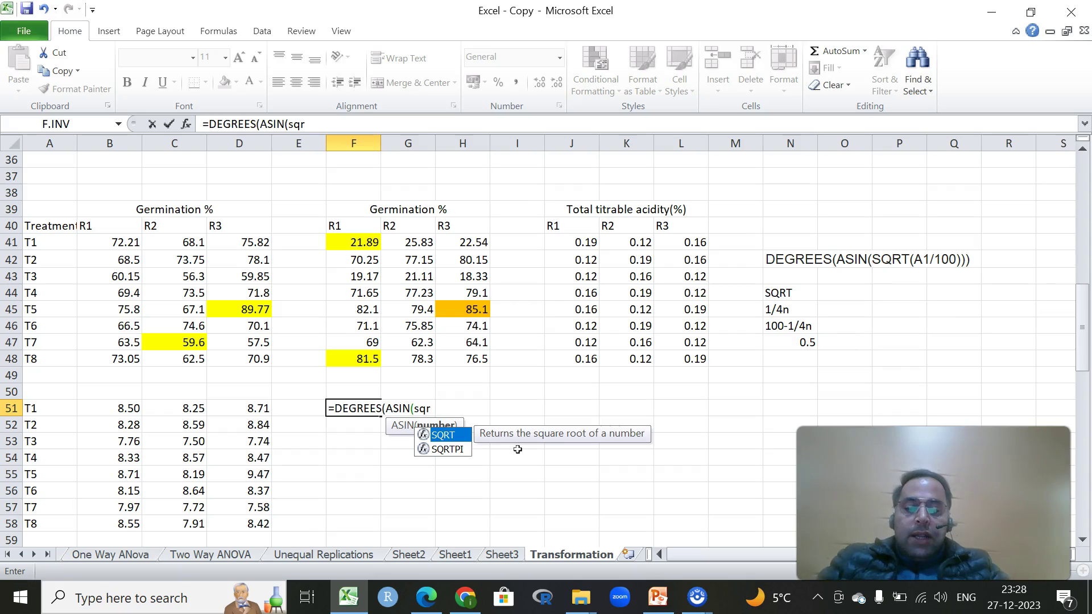
double_click(449, 435)
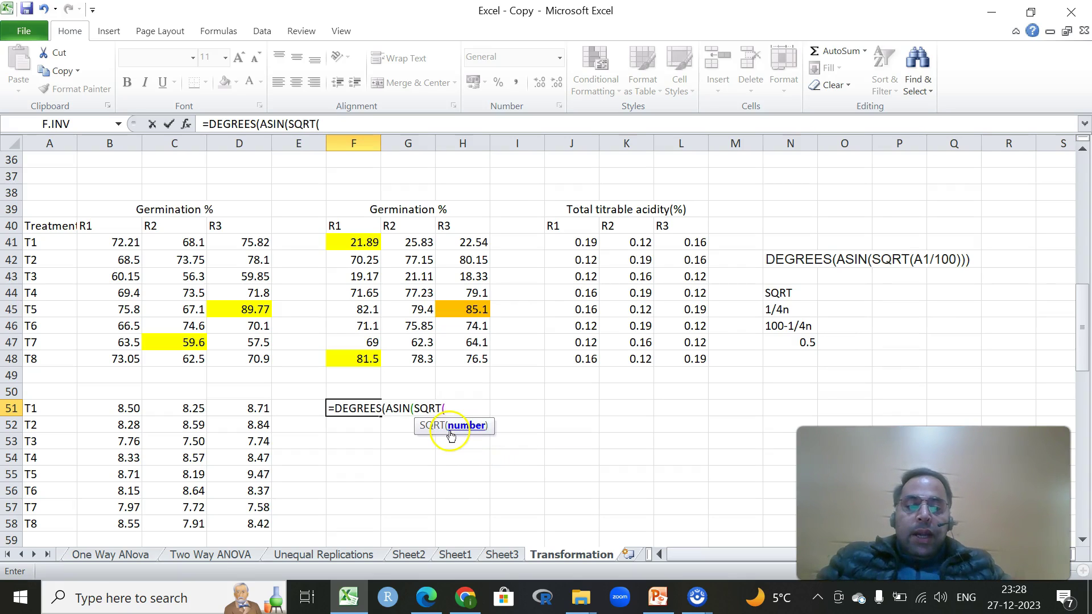
left_click(365, 242)
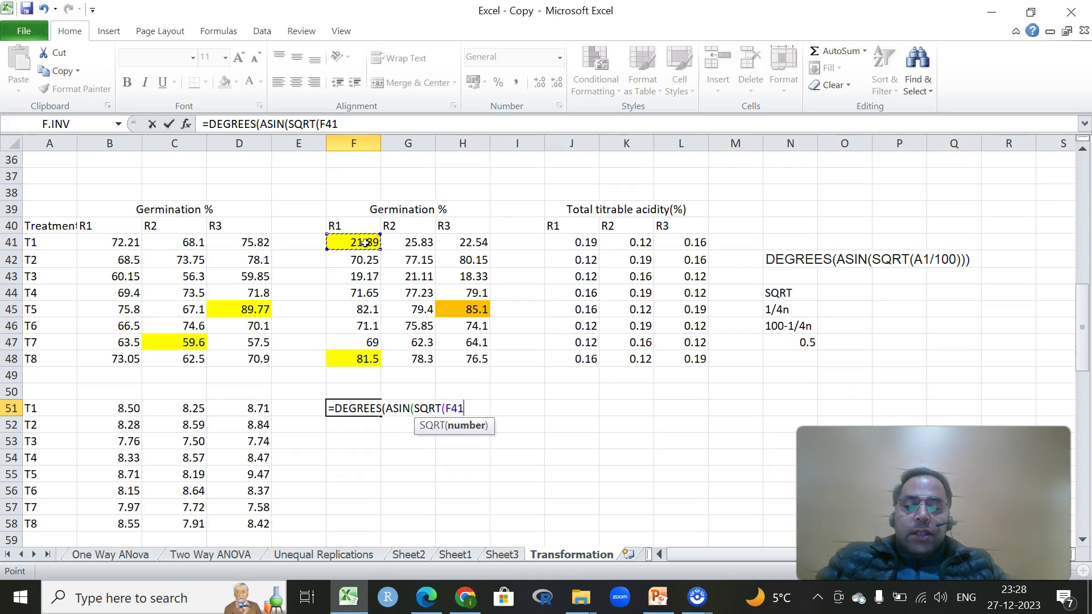
type("/100")
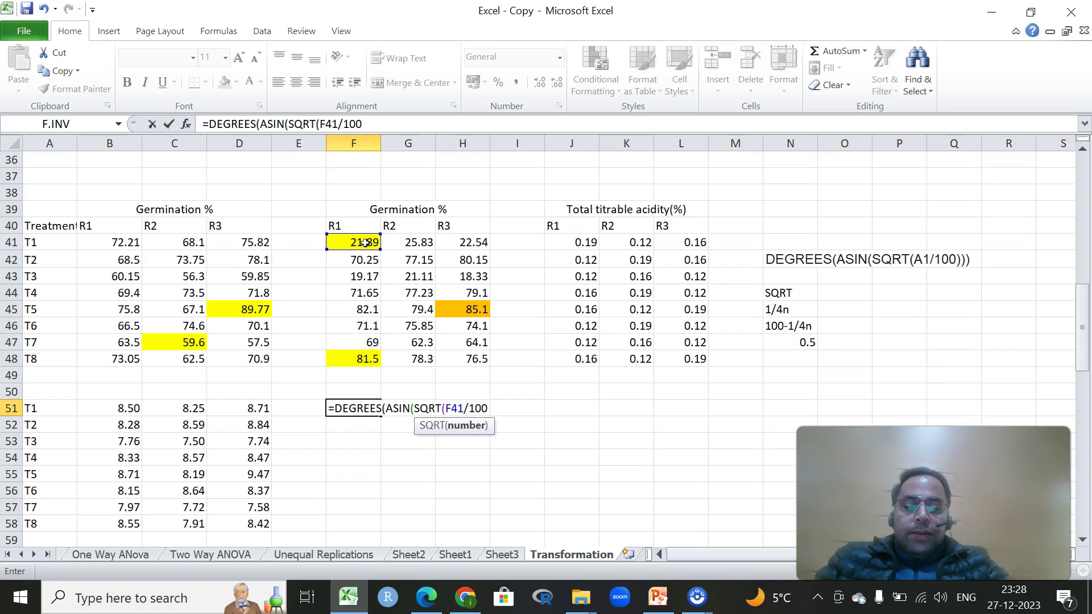
type(")))")
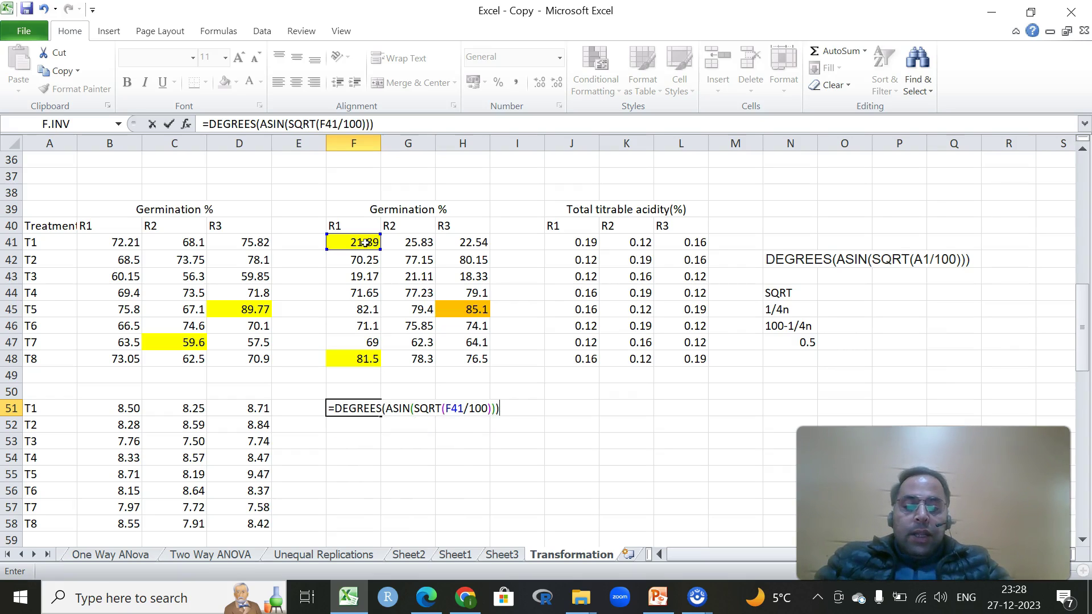
key("Return")
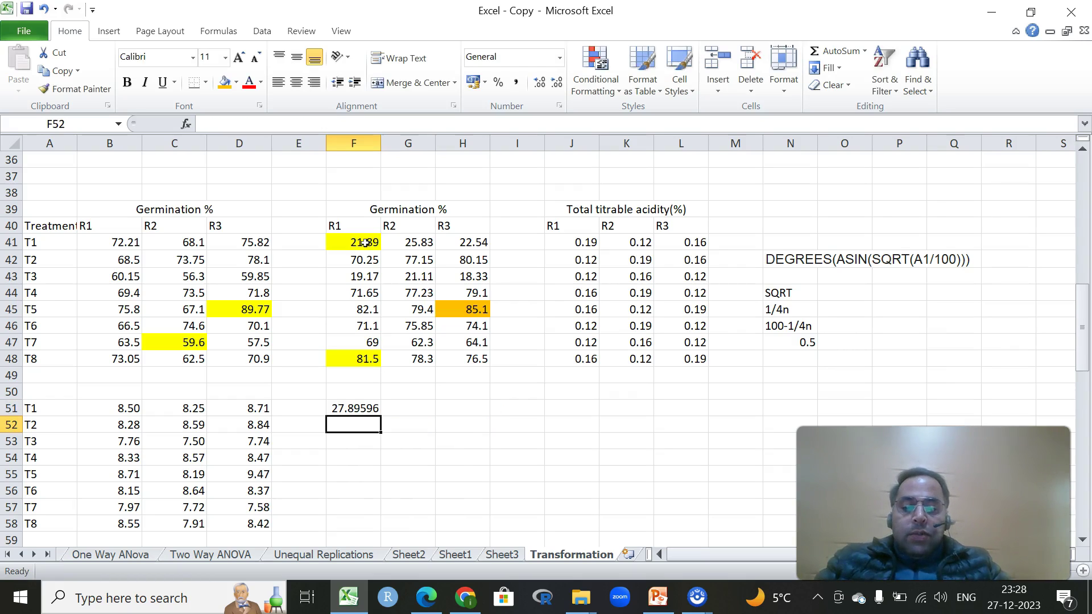
Step: Fill the arc sine formula from F51 across to column H and down to row 58
left_click(379, 411)
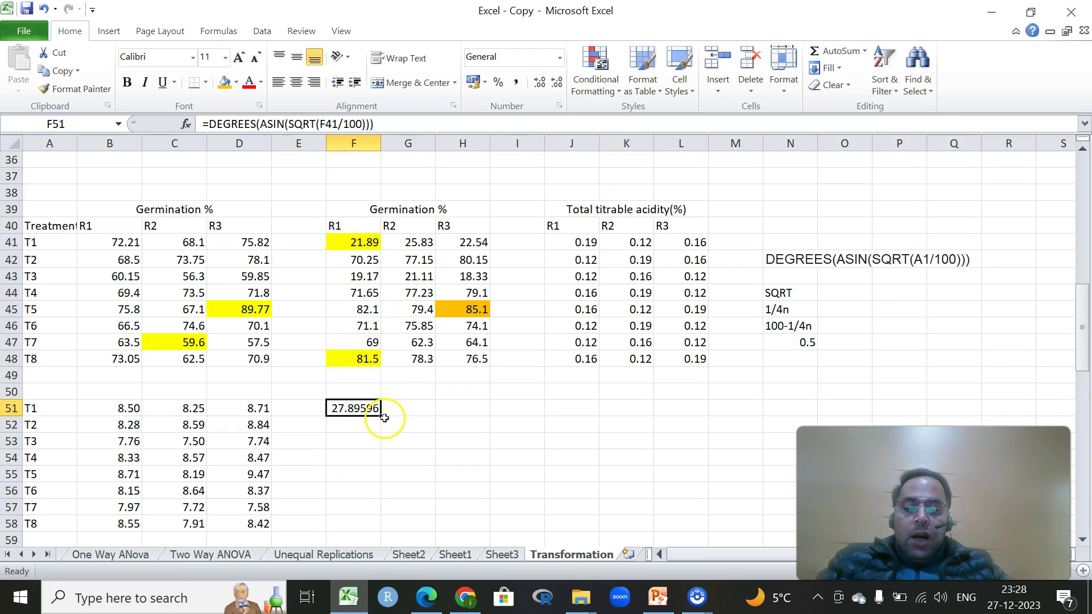
left_click_drag(384, 415, 495, 416)
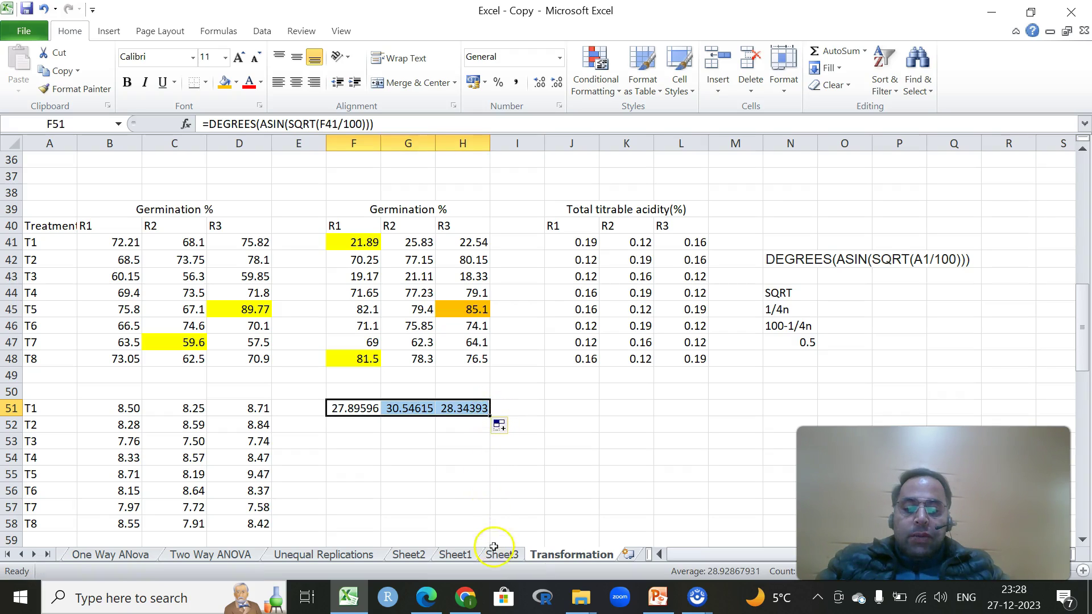
left_click_drag(492, 414, 489, 529)
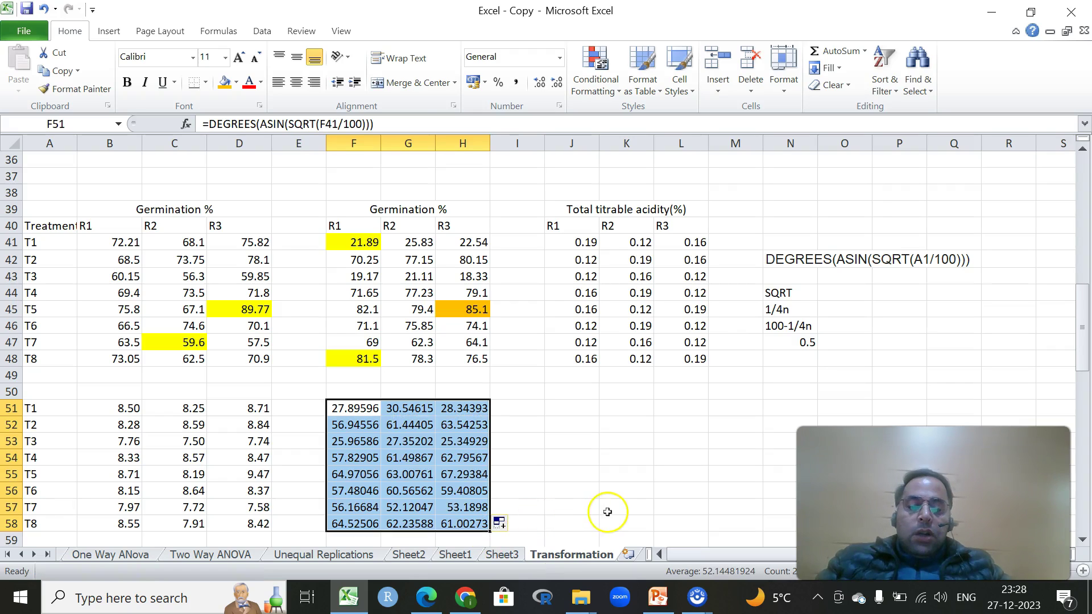
Step: Format the arc sine results in F51 through H58 to one decimal place
left_click(540, 83)
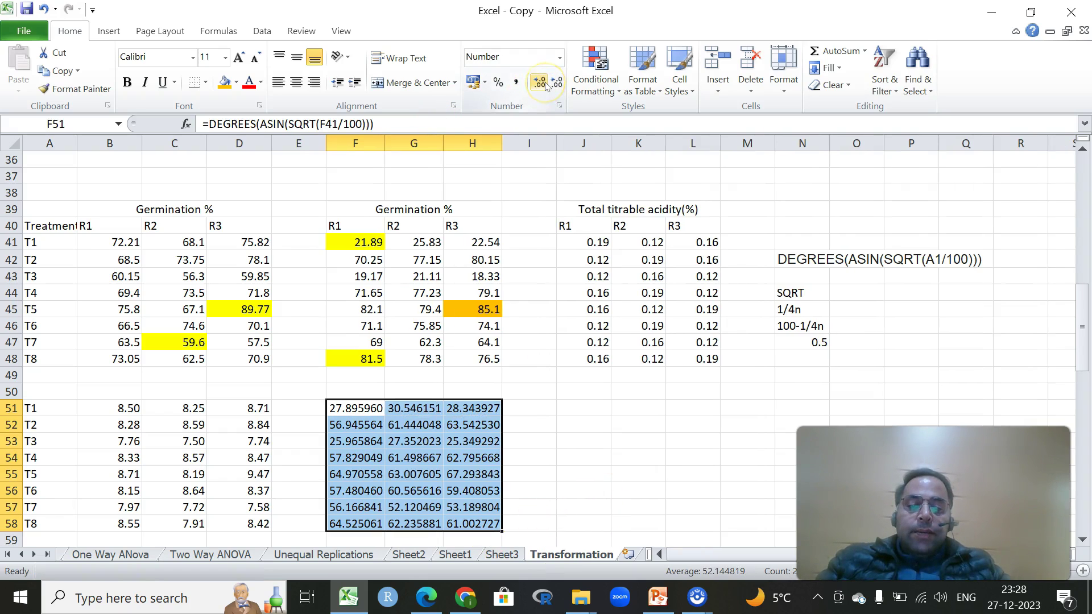
double_click(556, 83)
double_click(556, 83)
left_click(556, 83)
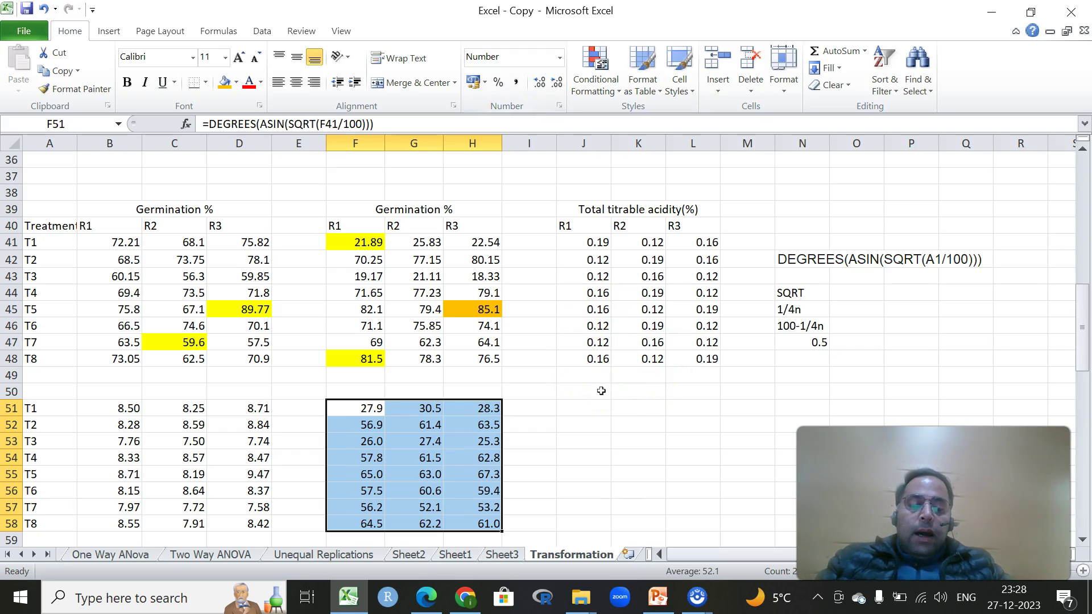
Step: Enter the square root transformation formula =SQRT(J41+0.5) in cell J51 for the total titrable acidity data
left_click_drag(595, 241, 712, 357)
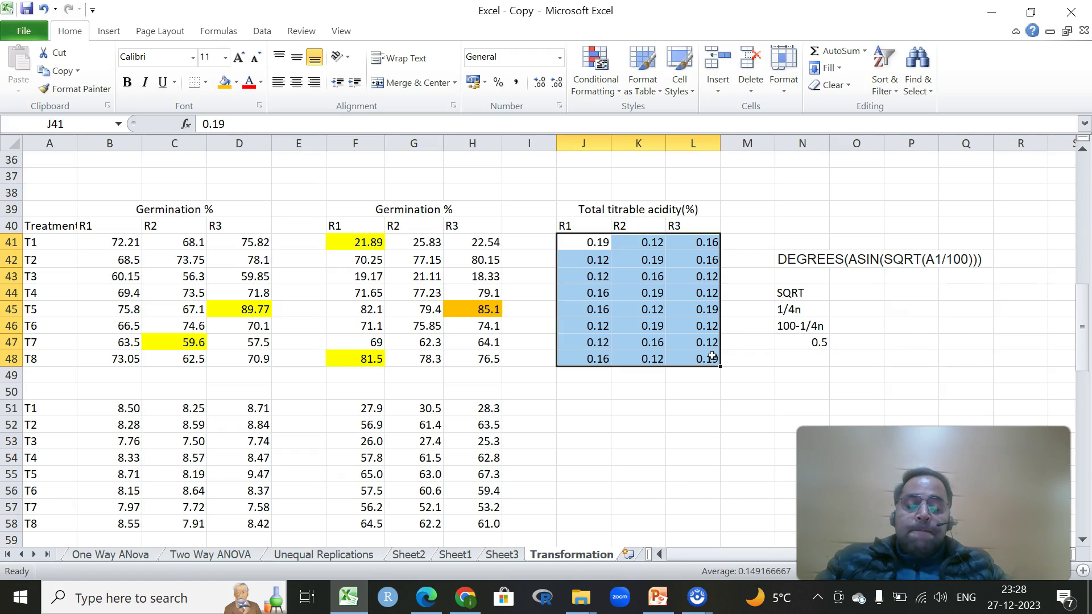
left_click(571, 408)
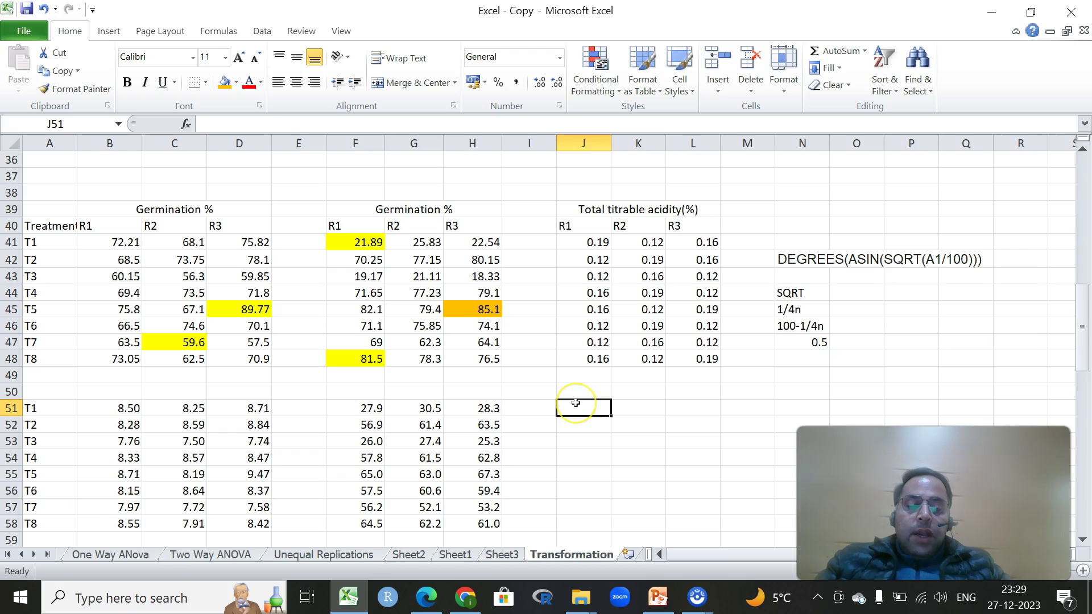
type("=")
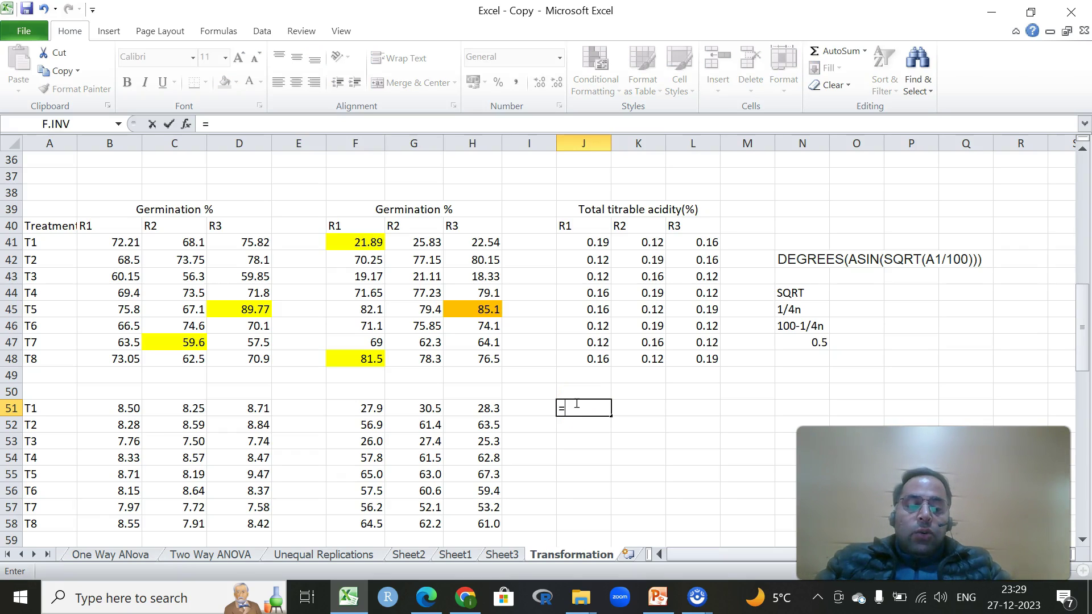
type("Sqr")
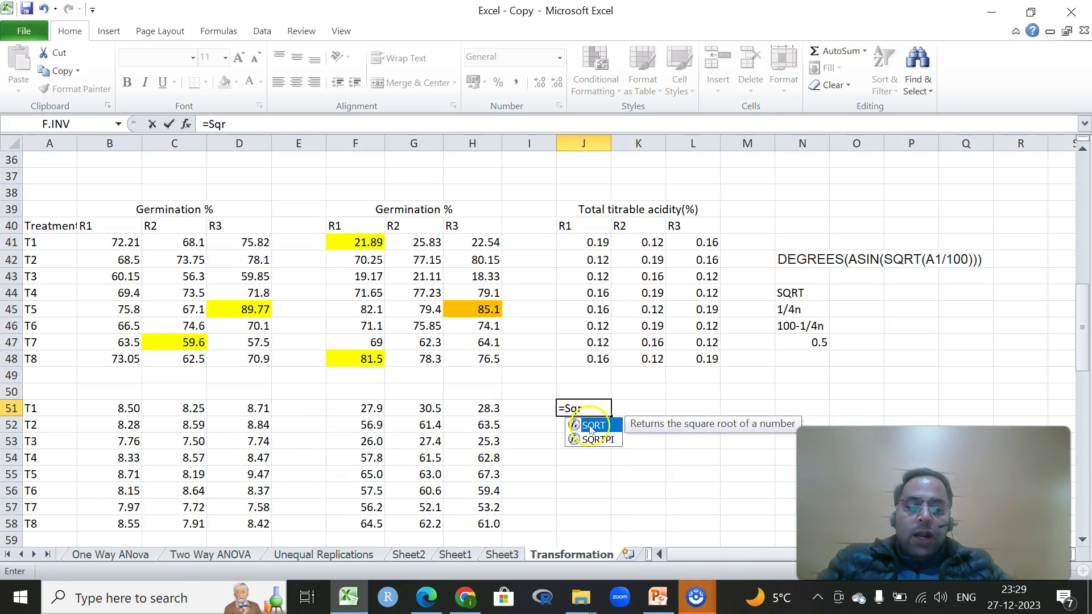
double_click(591, 426)
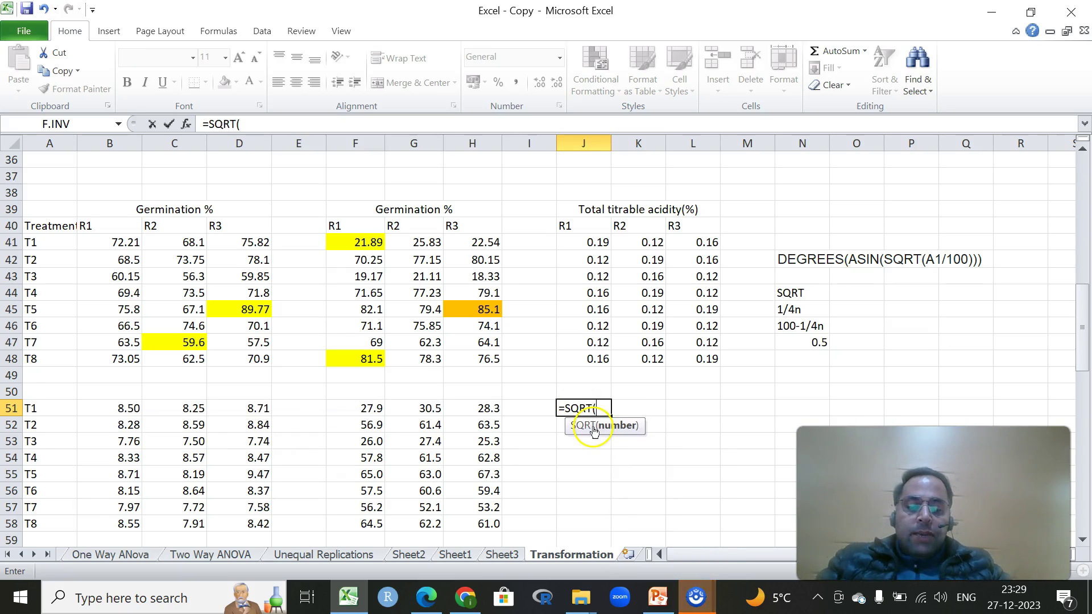
left_click(594, 241)
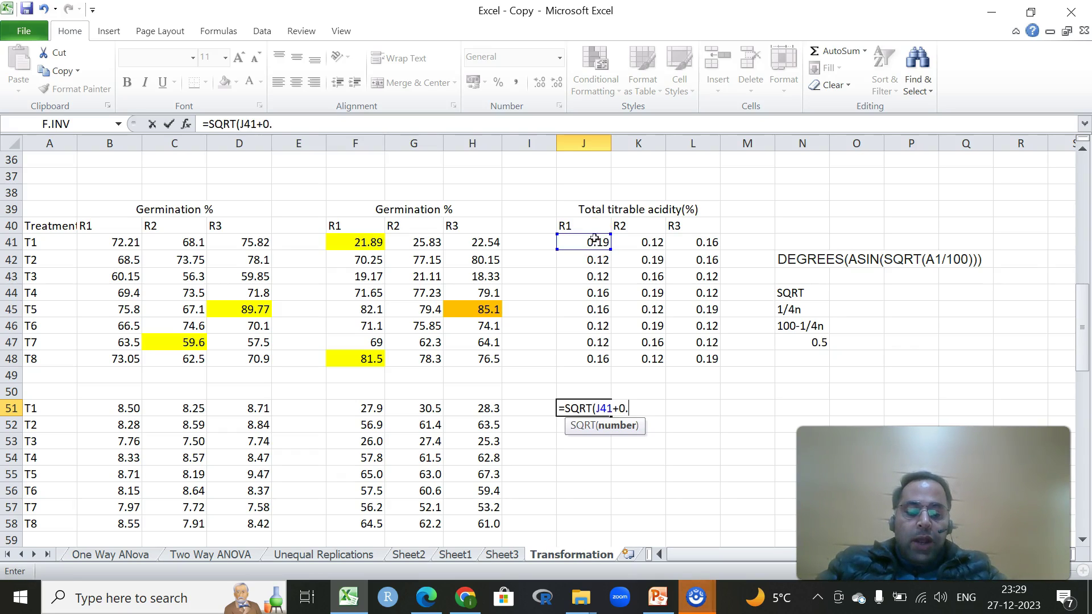
type("+0.5)")
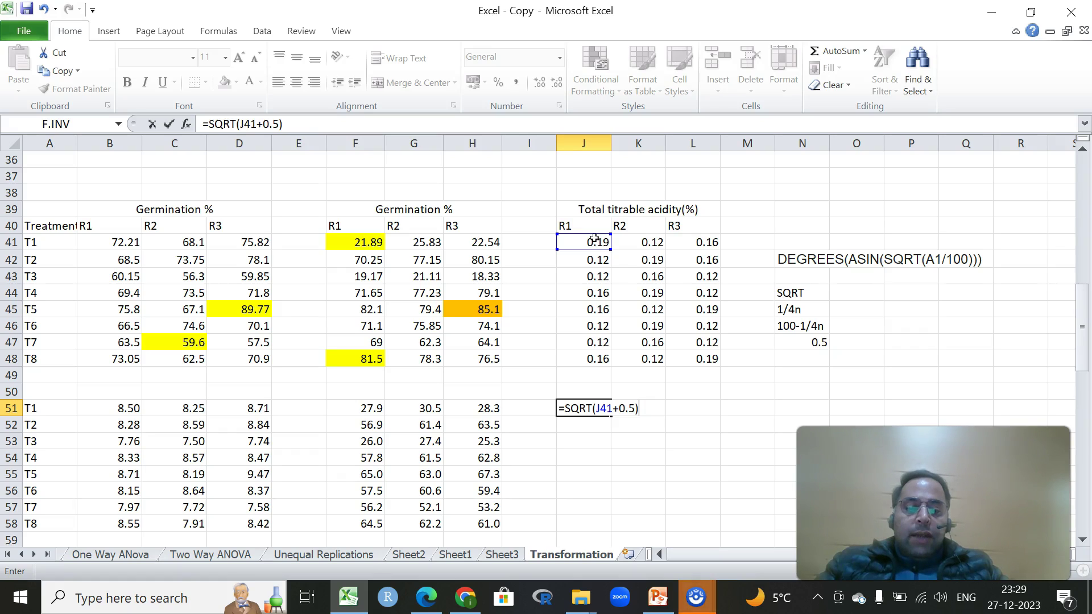
key("Return")
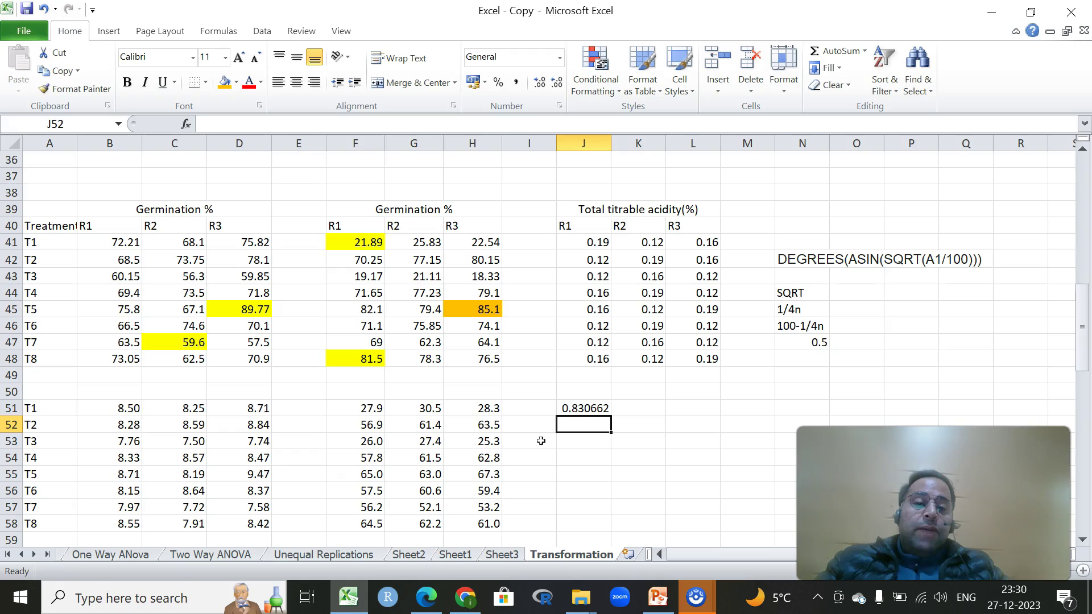
Step: Review the transformed acidity value in J51 and the 1/4n and 100-1/4n correction notes in N45 and N46
left_click(592, 408)
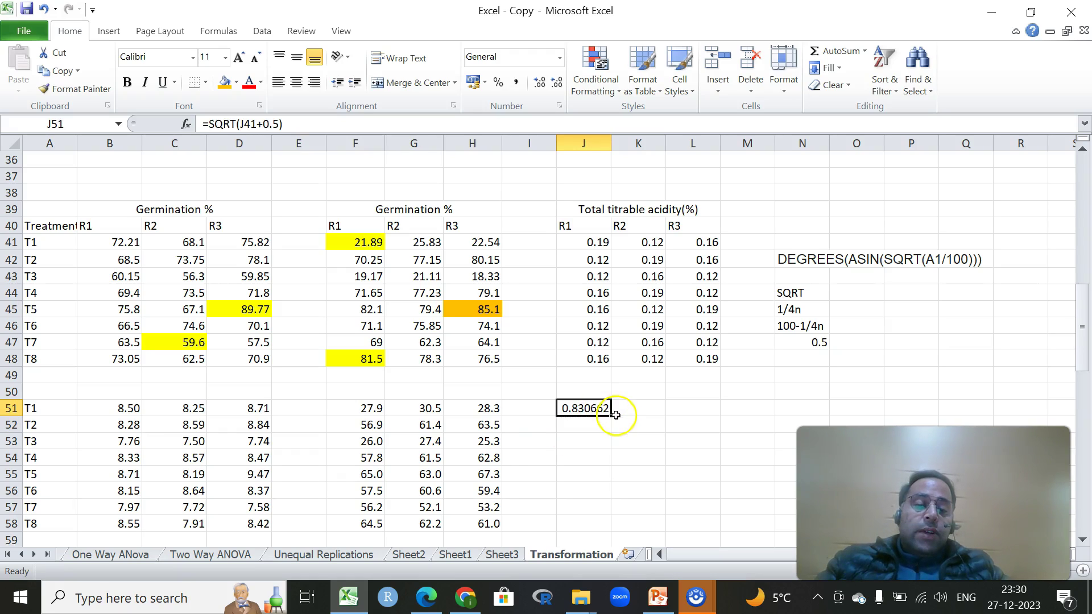
left_click(616, 418)
left_click(608, 412)
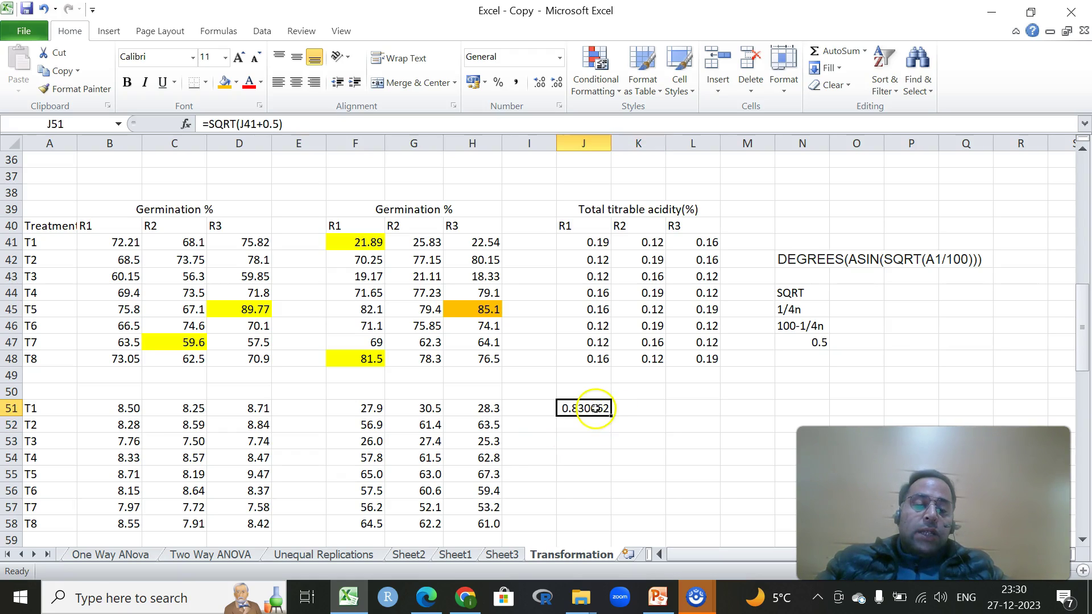
mouse_move(609, 414)
left_mouse_down()
mouse_move(628, 418)
mouse_move(614, 409)
left_mouse_up()
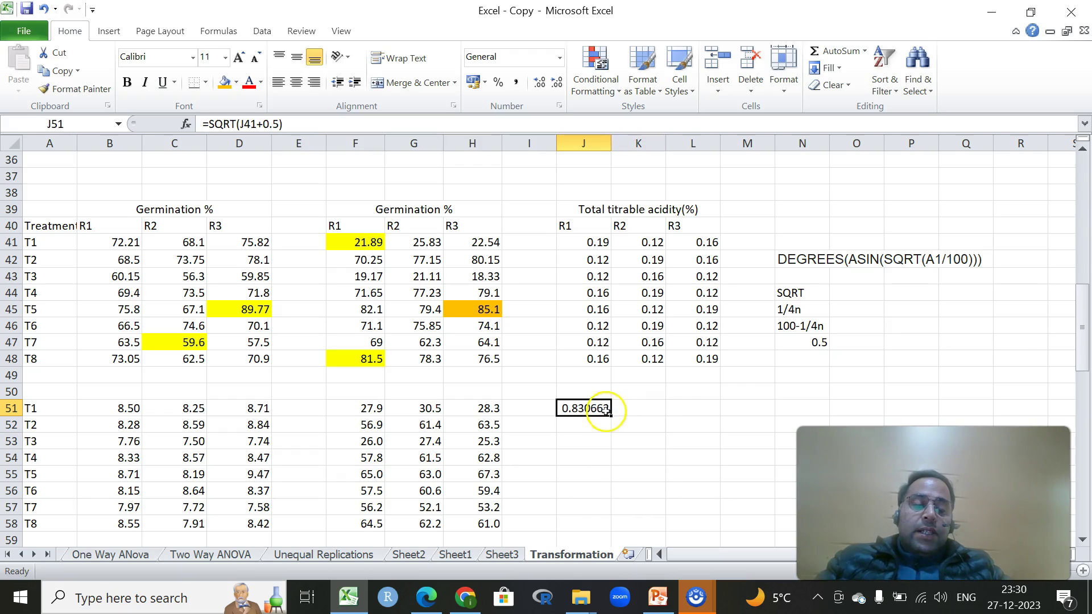
left_click(616, 473)
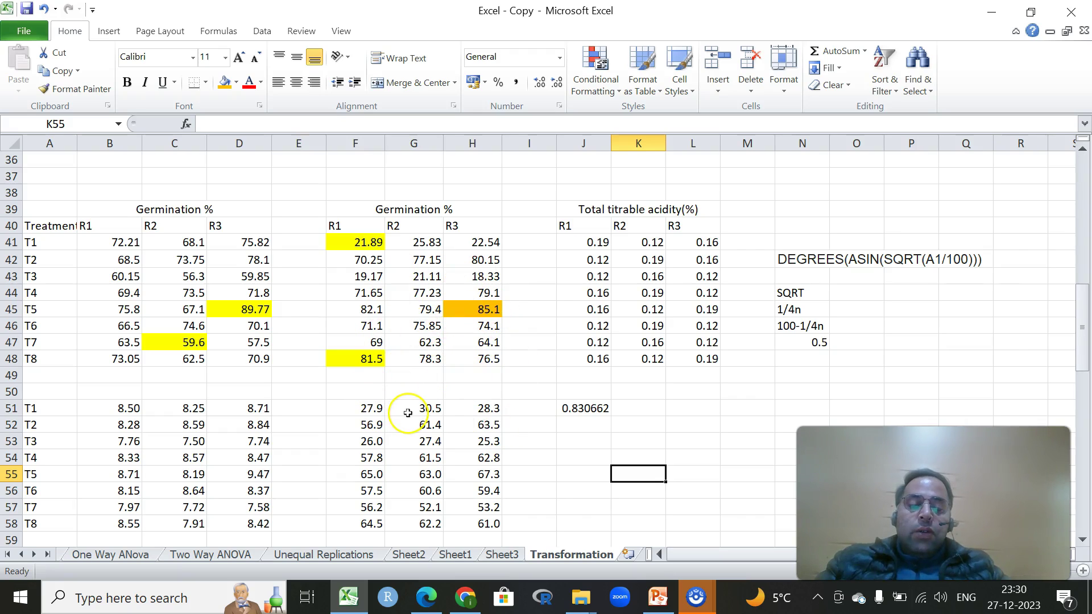
left_click(799, 310)
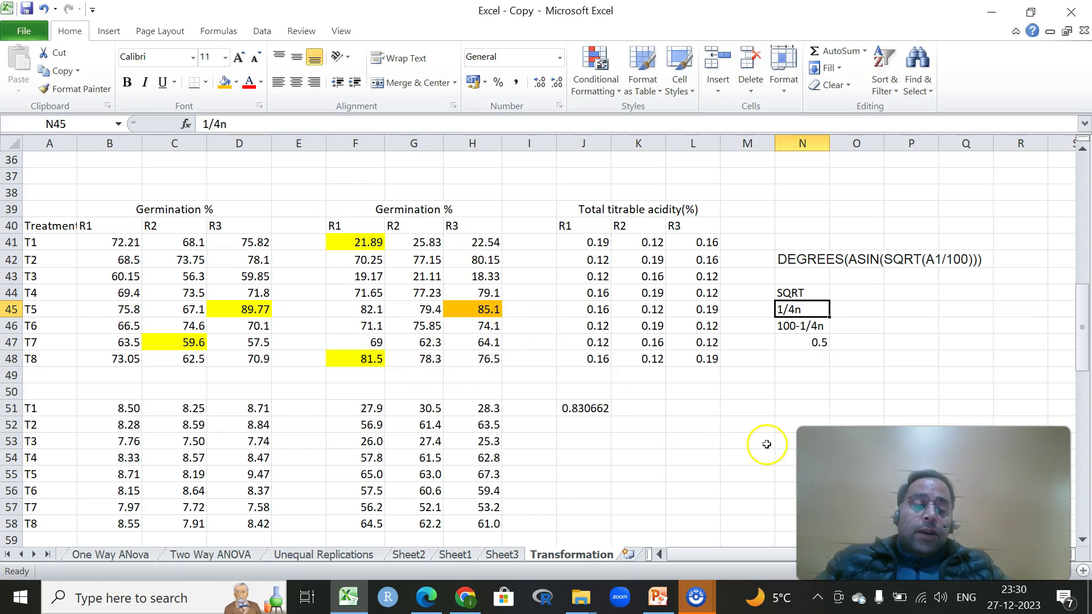
left_click(793, 326)
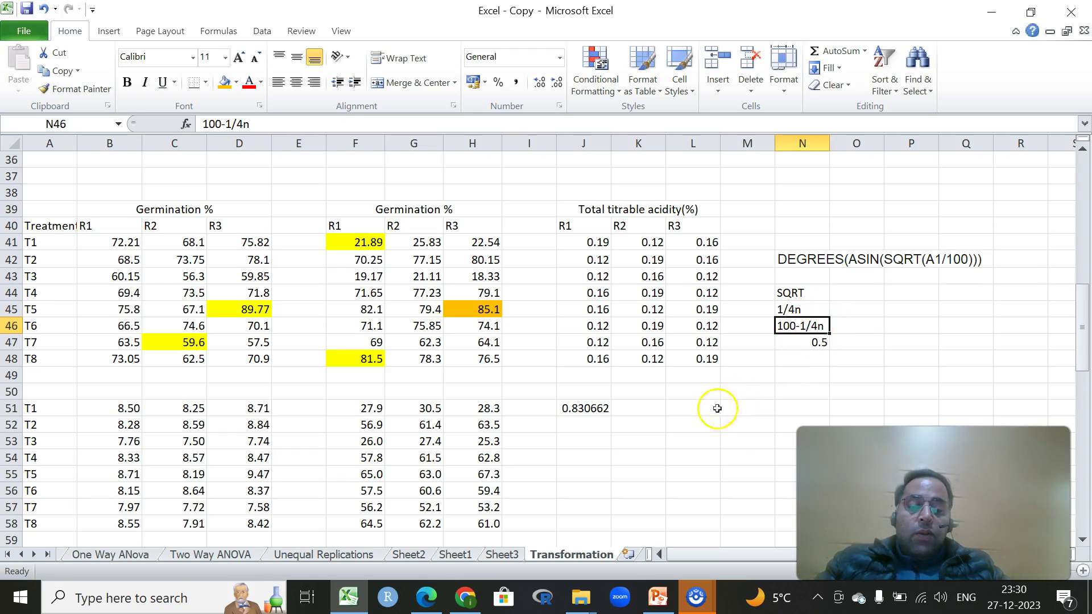
Step: Examine the Appendix J arc sine percentage transformation table placed below the transformed data
left_click(636, 414)
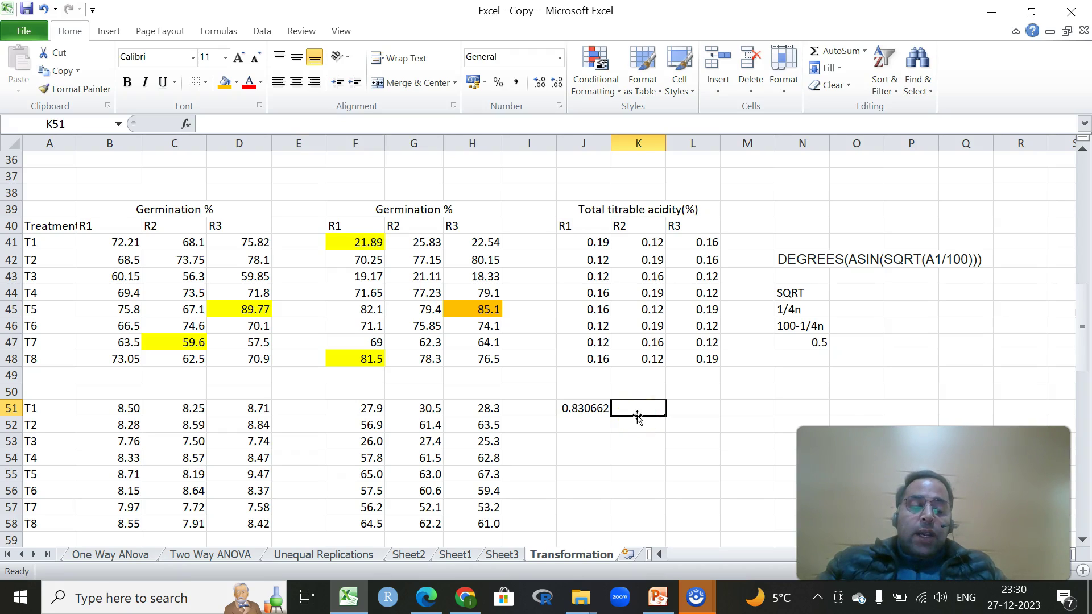
key("Down")
key("Down")
key("Down")
key("Down")
key("Down")
key("Down")
key("Down")
key("Down")
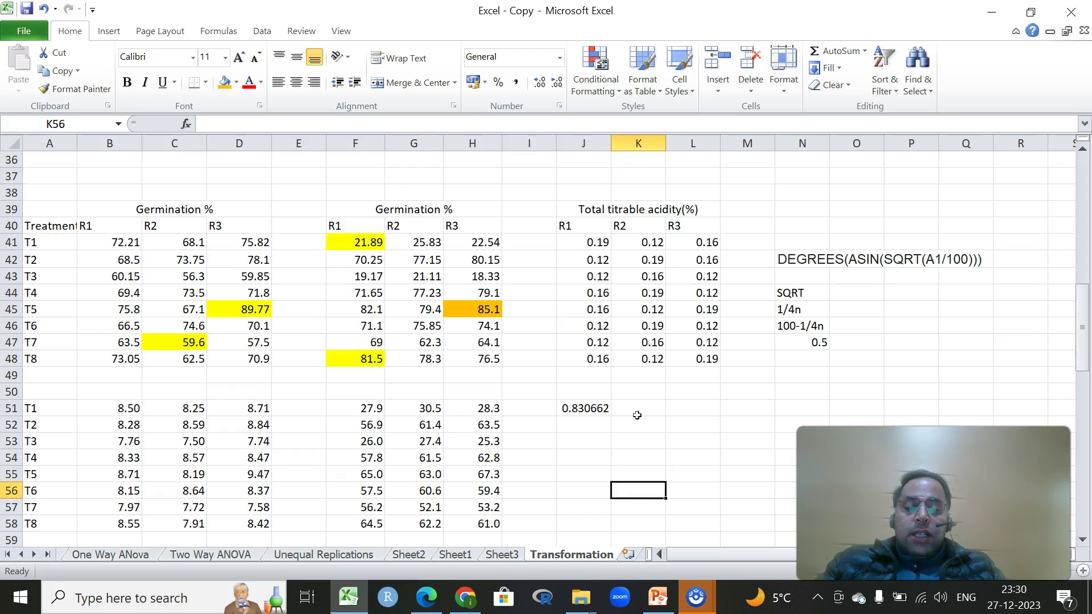
key("Down")
key("Down")
key("Down")
key("Down")
key("Down")
key("Down")
key("Down")
key("Down")
key("Down")
key("Down")
key("Down")
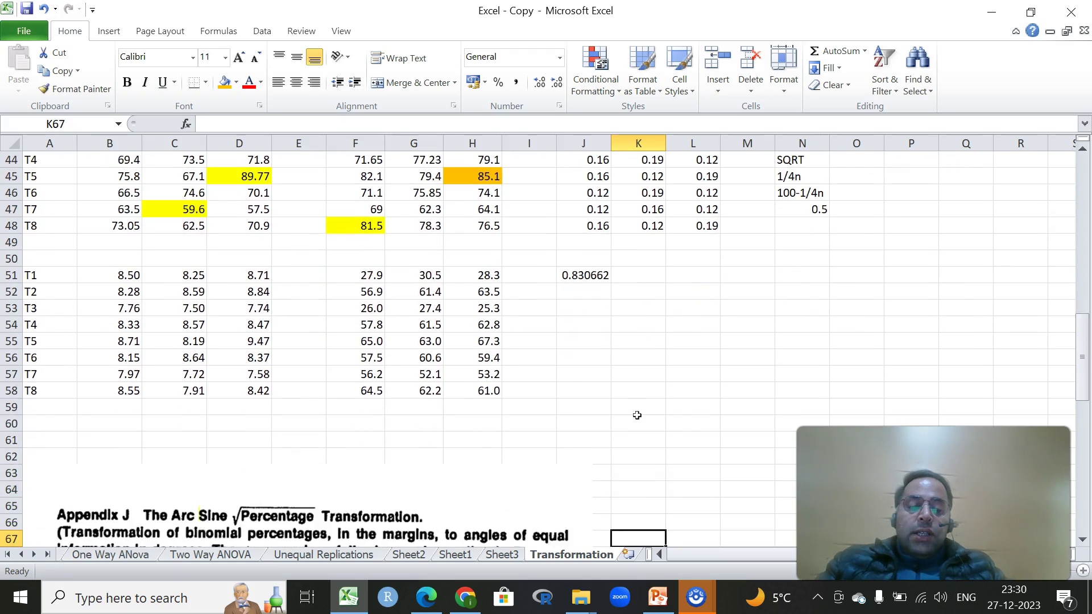
key("Down")
key("Down")
key("Down")
key("Down")
key("Down")
key("Down")
key("Down")
key("Down")
key("Down")
key("Down")
key("Down")
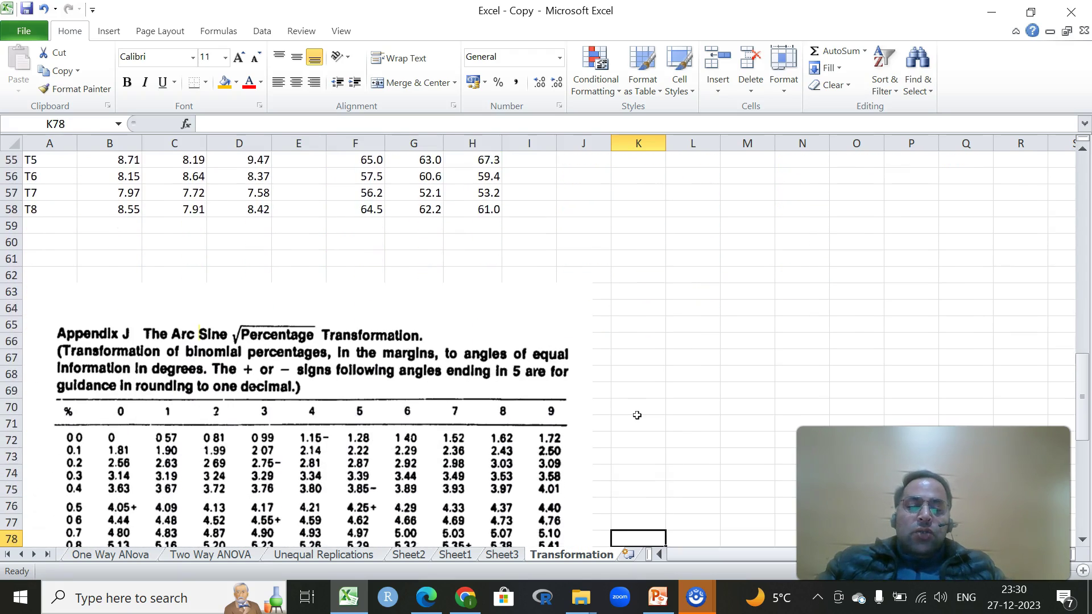
key("Down")
key("Down")
key("Down")
key("Down")
key("Down")
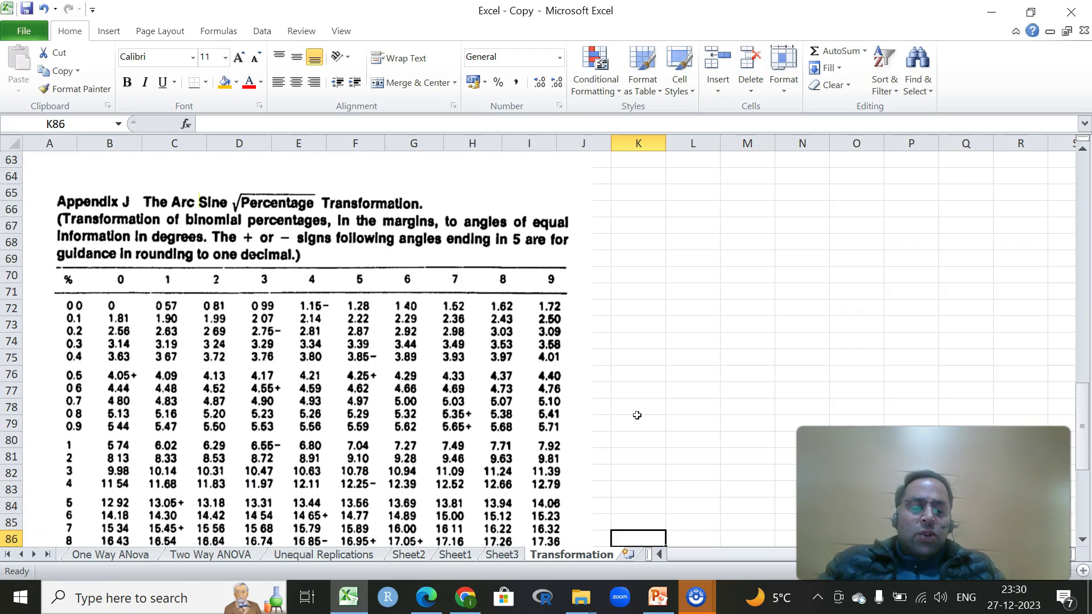
scroll(637, 415, "down", 1)
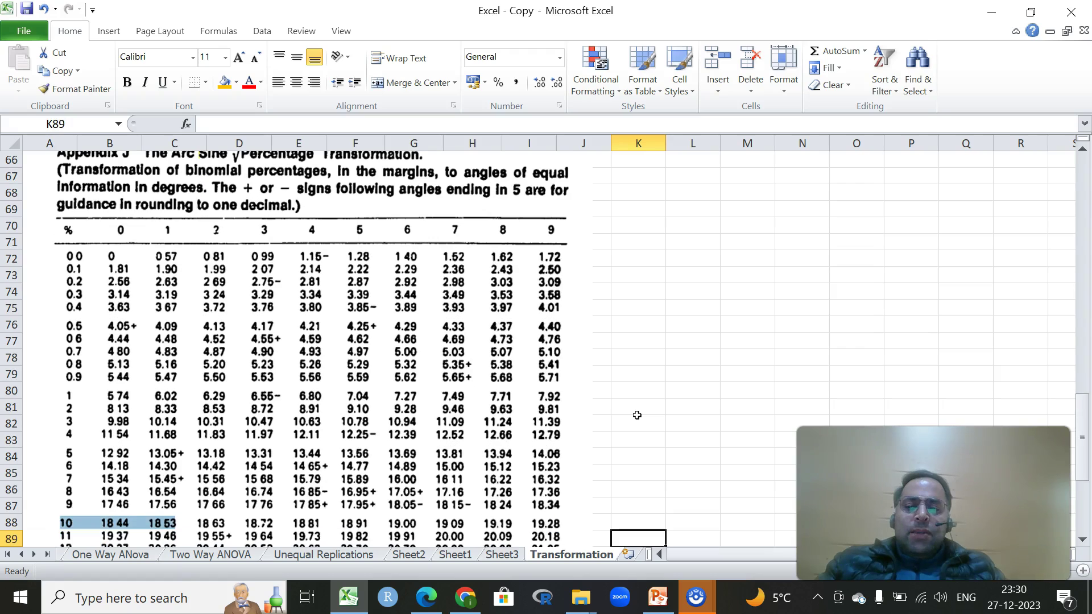
key("Up")
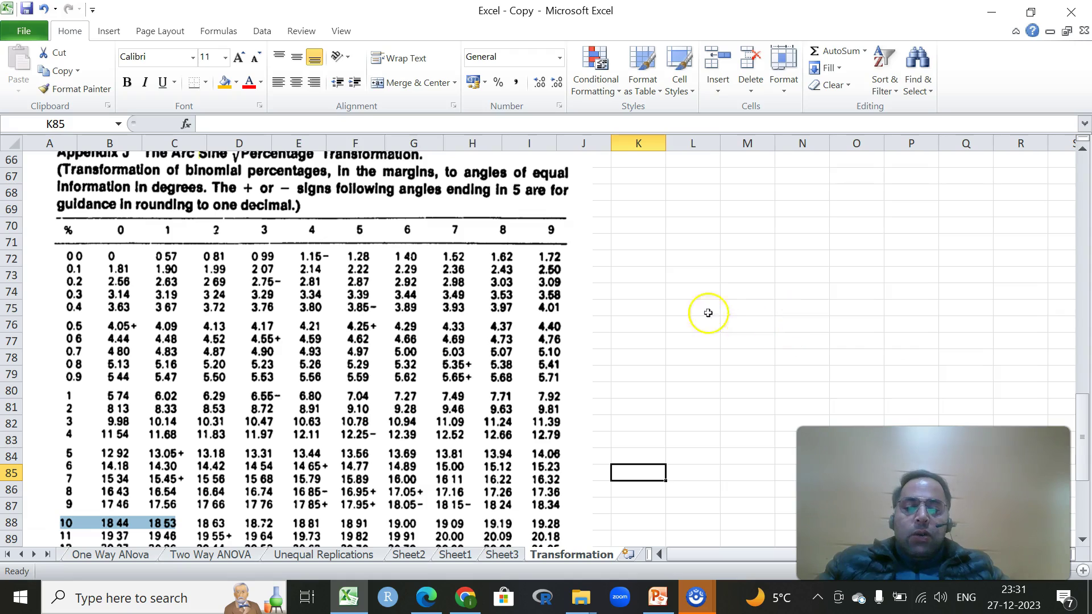
Step: Enter the arc sine formula =DEGREES(ASIN(SQRT(1.5/100))) in cell K73, beside the Appendix J table
left_click(653, 274)
type("=")
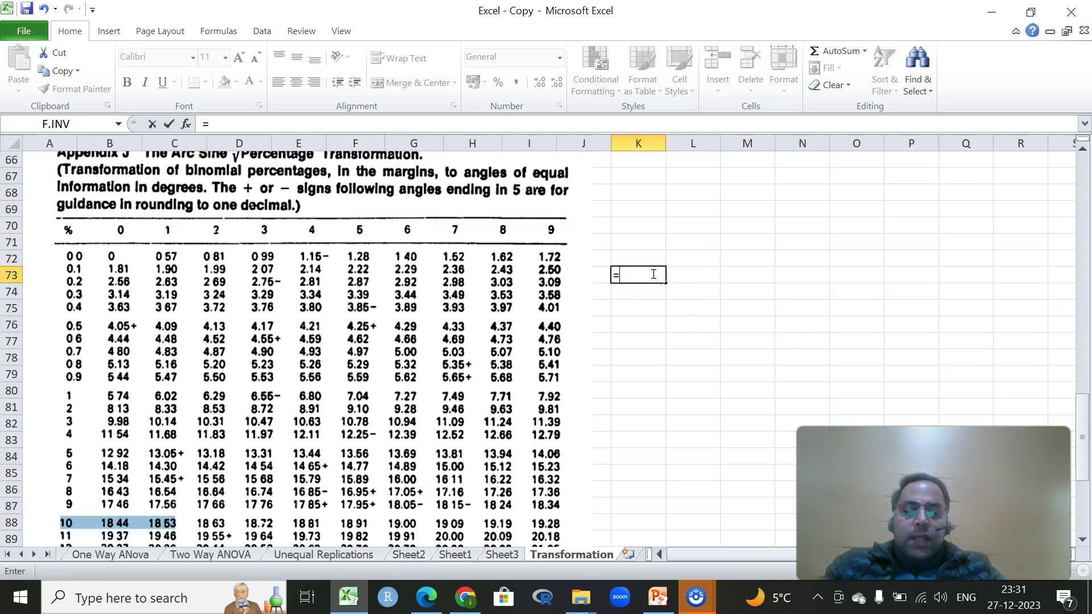
type("D")
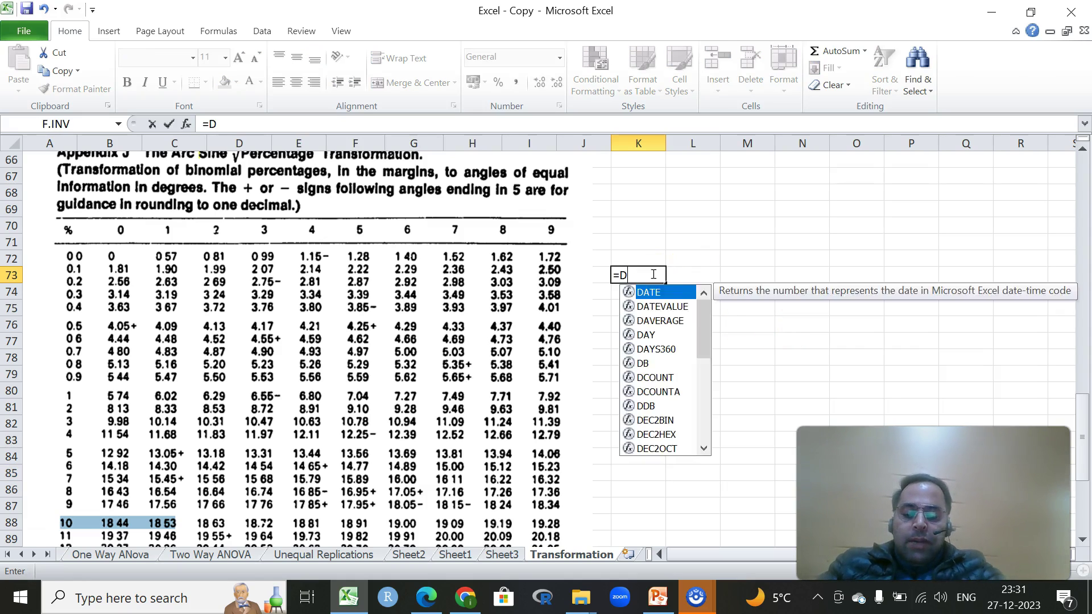
type("egre")
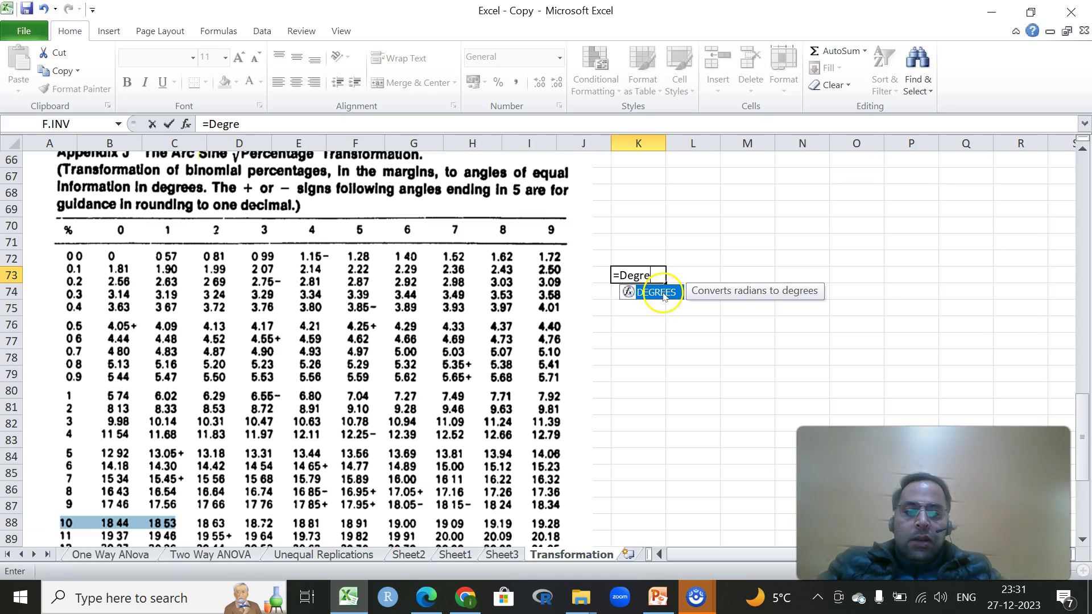
double_click(661, 293)
type("Asi")
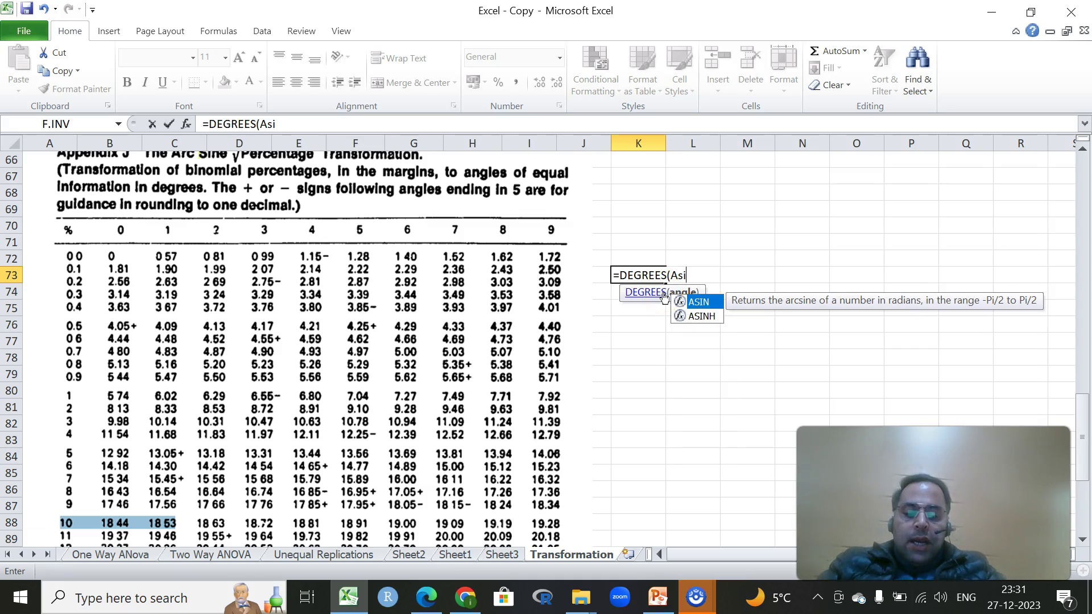
type("n")
double_click(697, 301)
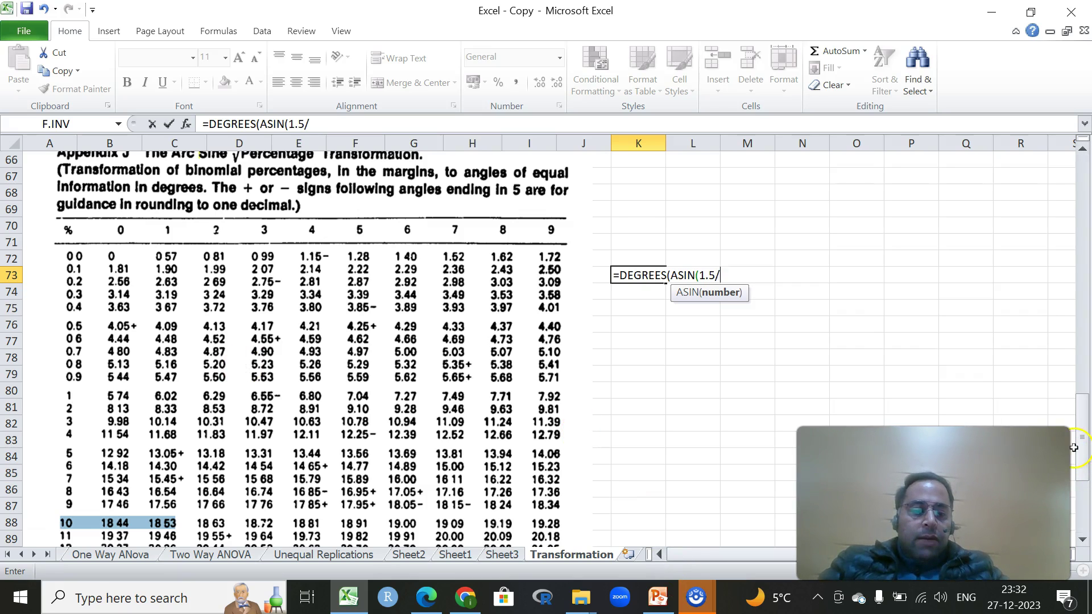
mouse_move(1083, 448)
left_mouse_down()
mouse_move(1082, 318)
mouse_move(1075, 360)
mouse_move(1075, 419)
mouse_move(1086, 312)
mouse_move(1084, 436)
left_mouse_up()
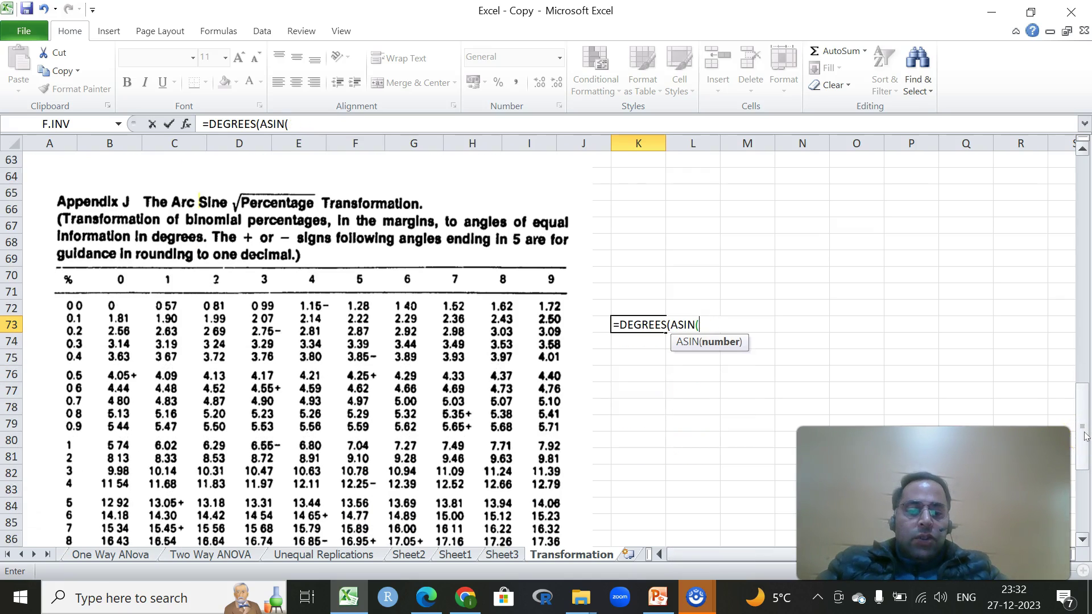
type("SQRT")
type("1.5")
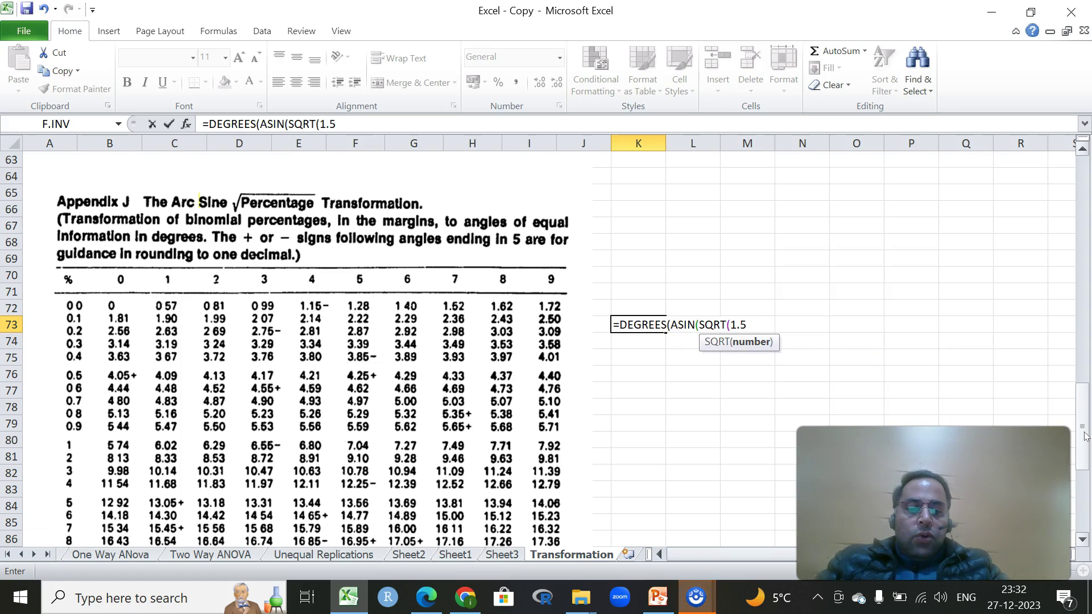
type("/100")
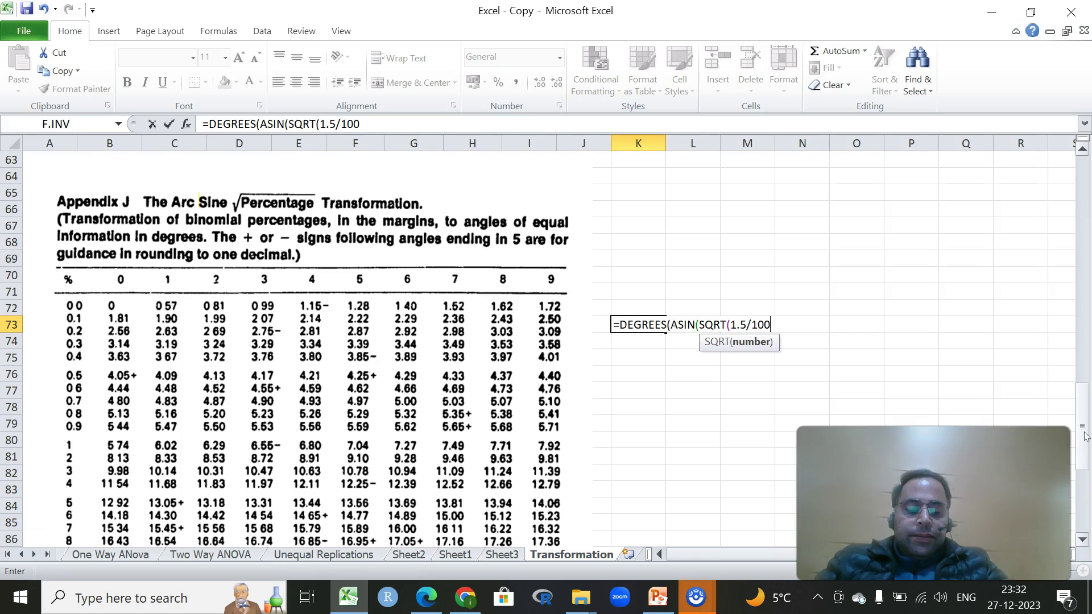
type(")))")
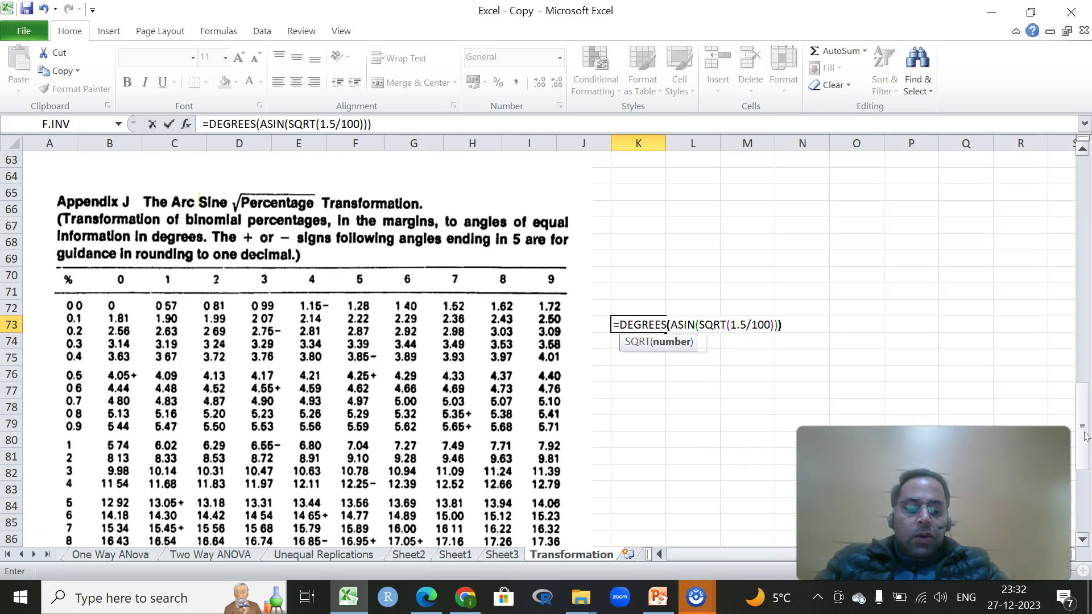
key("Return")
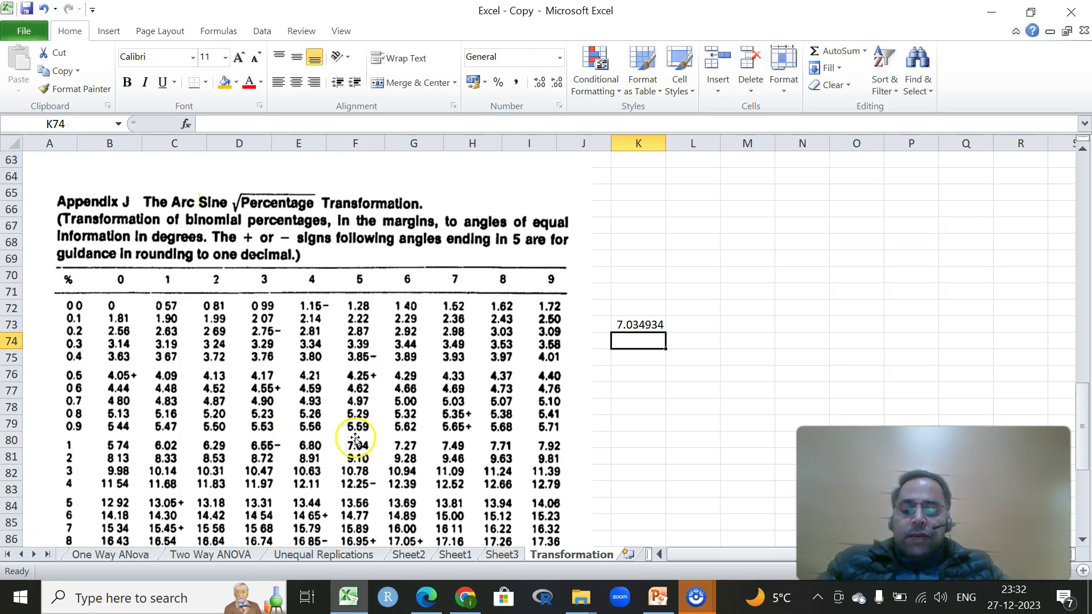
Step: Review the formula in K73 and return to the Data Transformation heading at the start of the worksheet
left_click(636, 325)
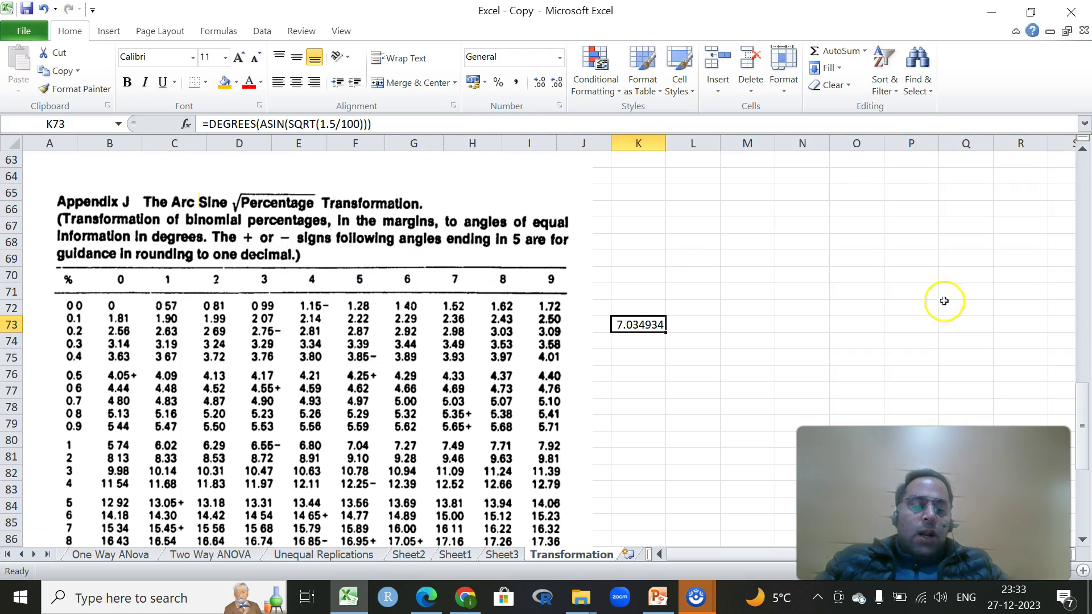
mouse_move(1083, 430)
left_mouse_down()
mouse_move(1083, 348)
mouse_move(1084, 427)
mouse_move(1084, 364)
mouse_move(1084, 414)
left_mouse_up()
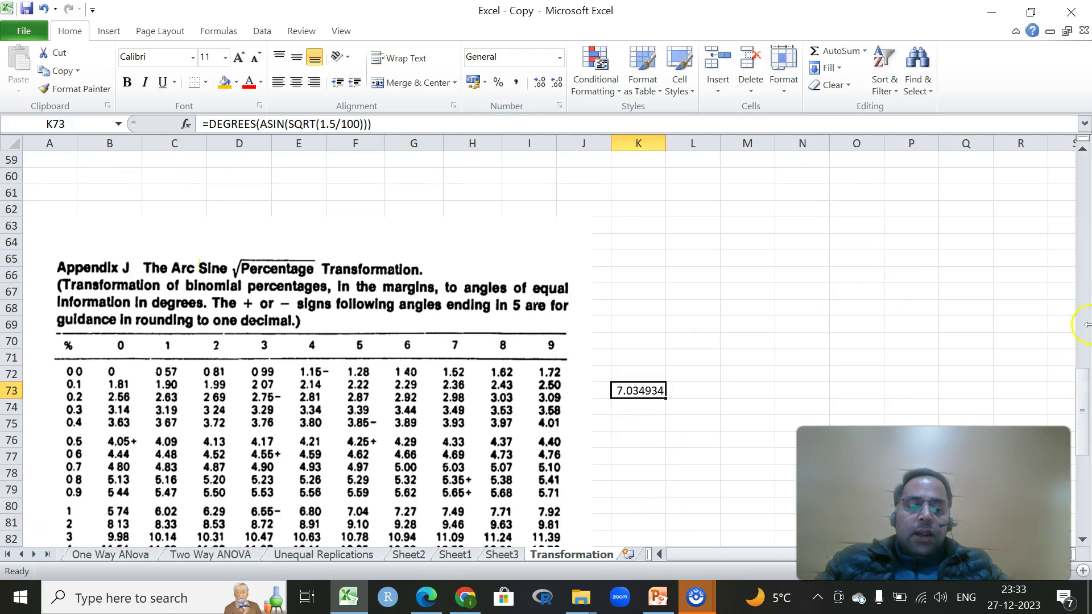
left_click_drag(1081, 419, 1071, 168)
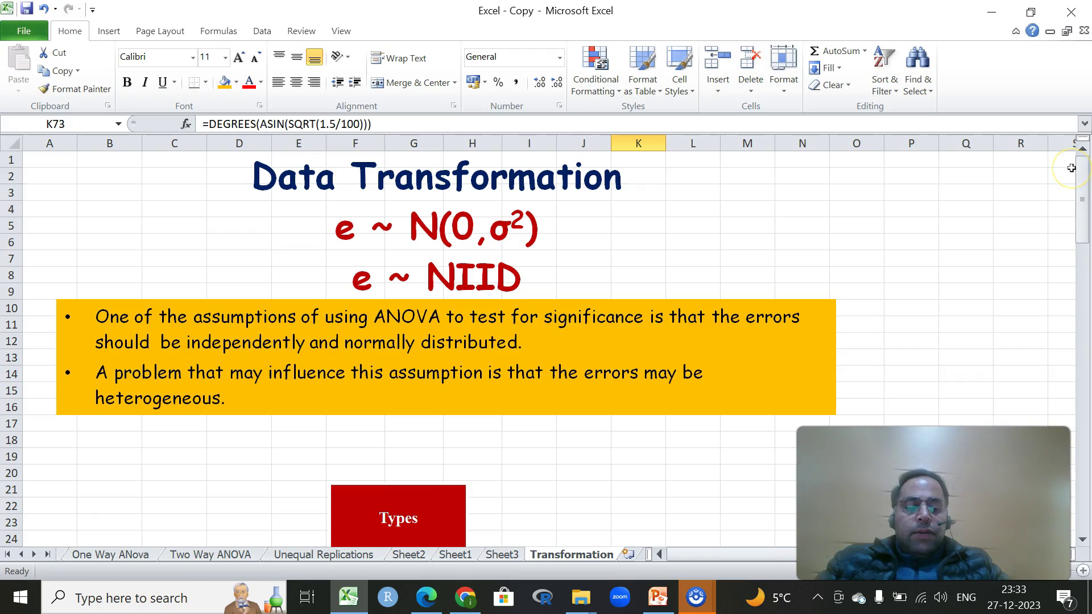